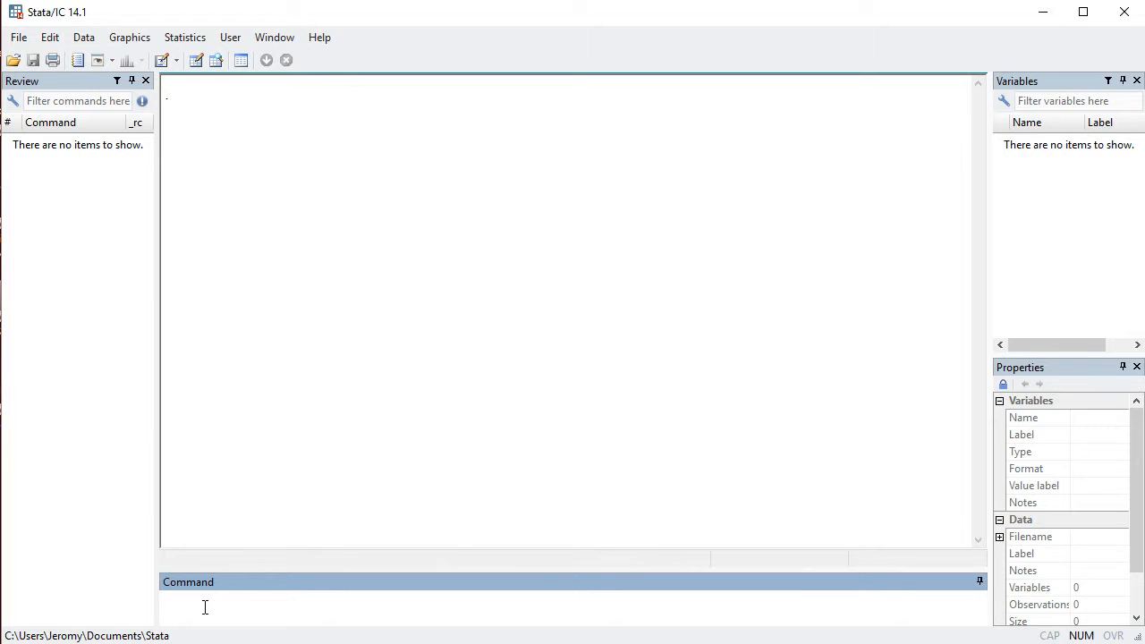
- Search for the outreg2 package with the command findit outreg2
type("findit")
type("utreg2")
key("Return")
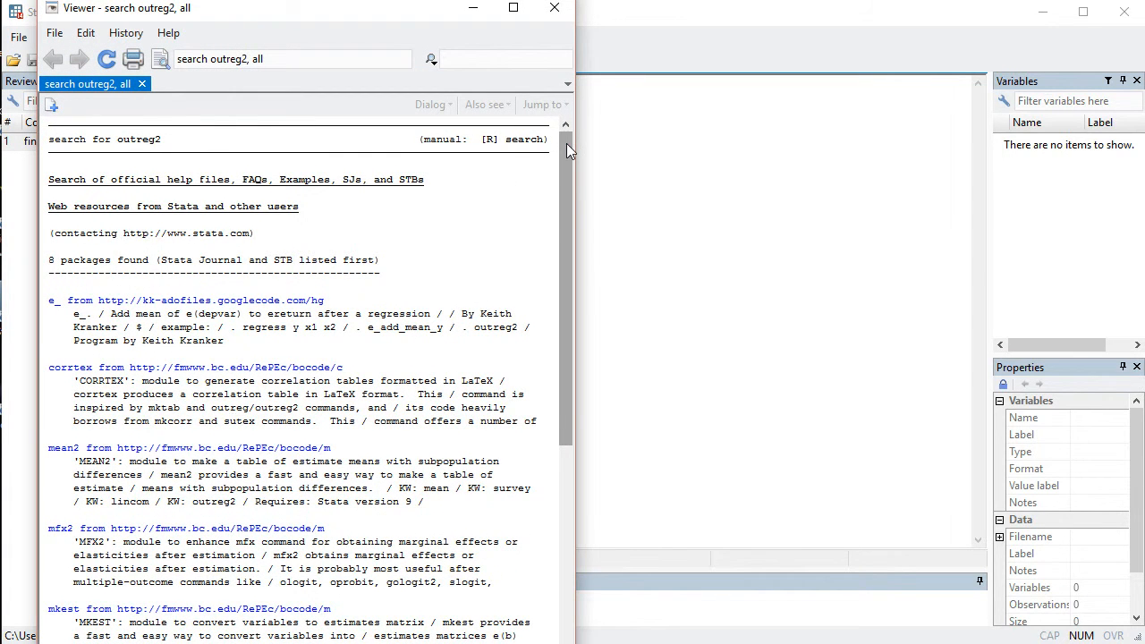
- Install the outreg2 package from the bocode/o entry in the search results and close the viewer
left_click_drag(566, 143, 568, 177)
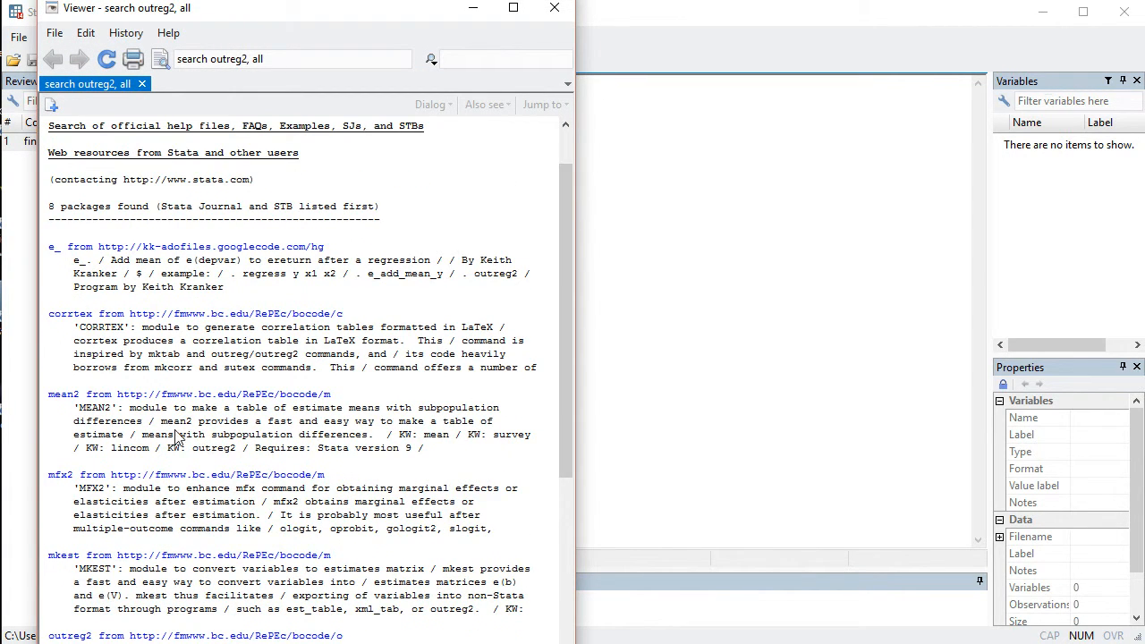
left_click_drag(566, 206, 570, 318)
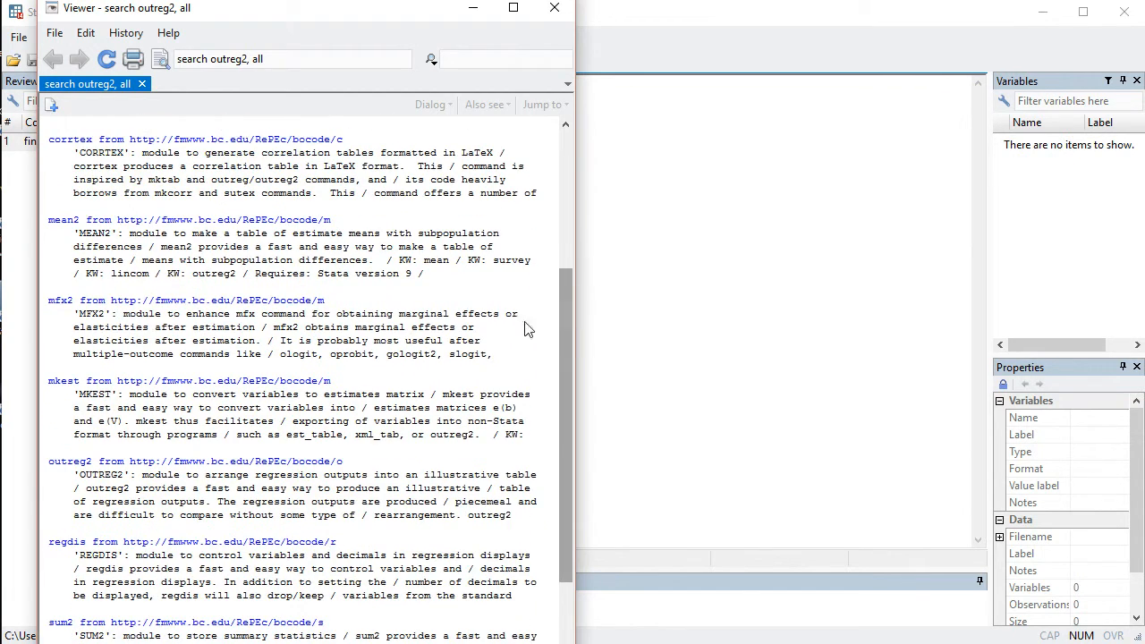
left_click(71, 465)
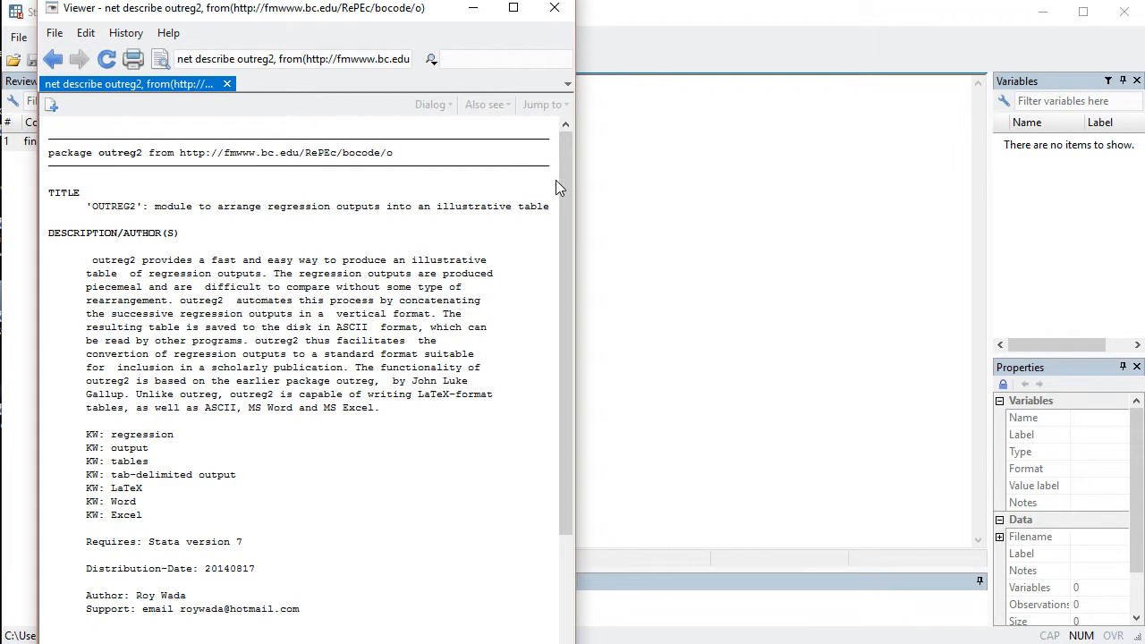
left_click_drag(565, 179, 574, 317)
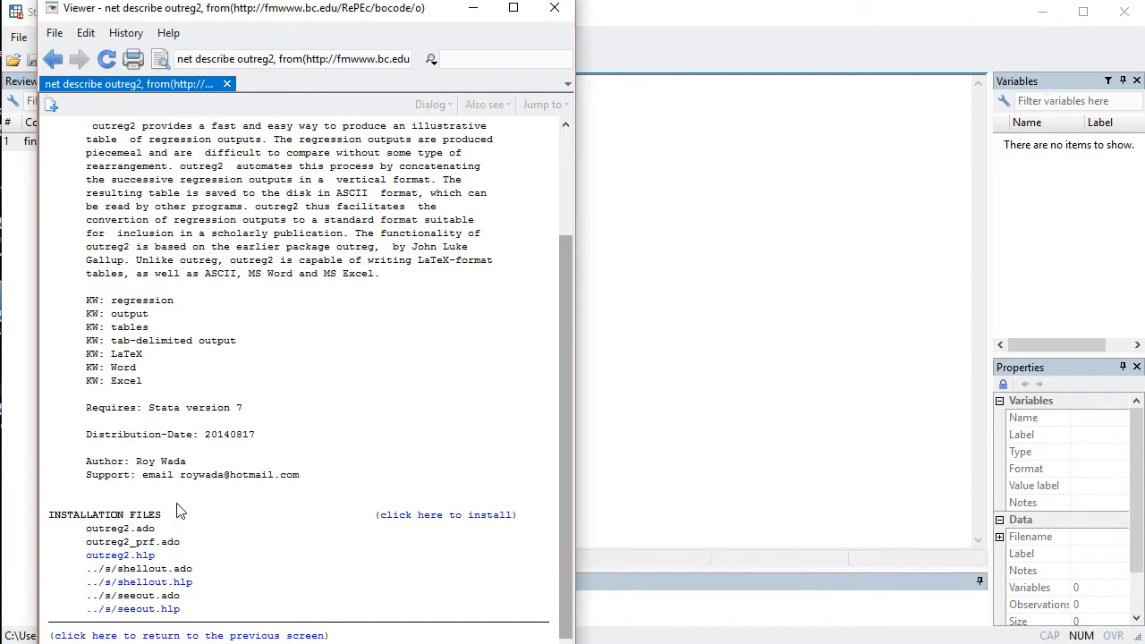
left_click(422, 516)
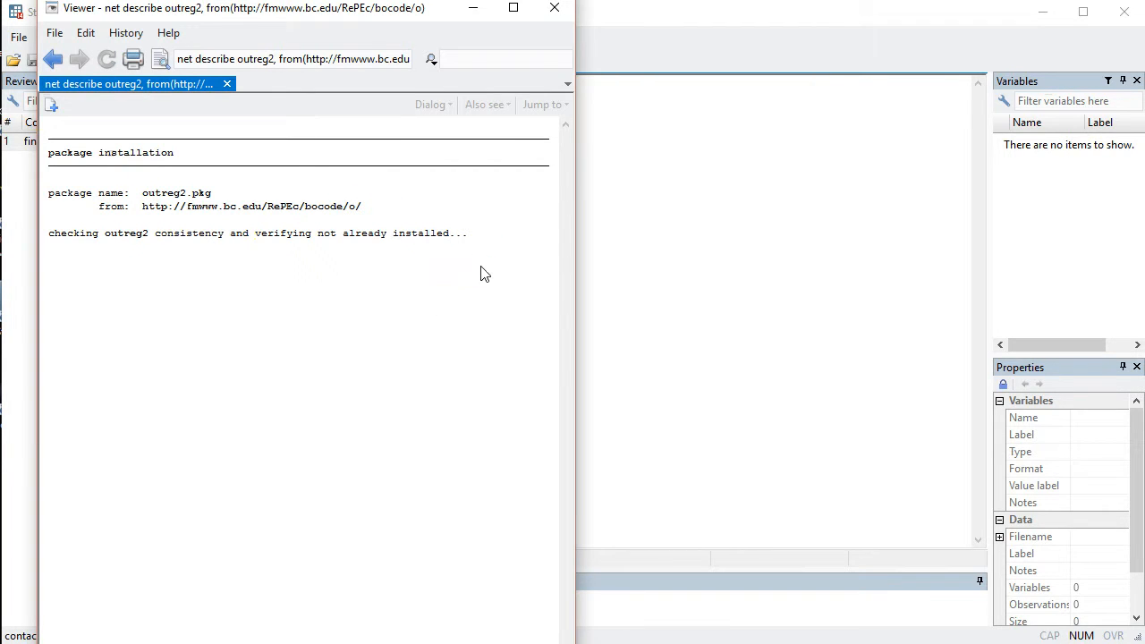
left_click(553, 9)
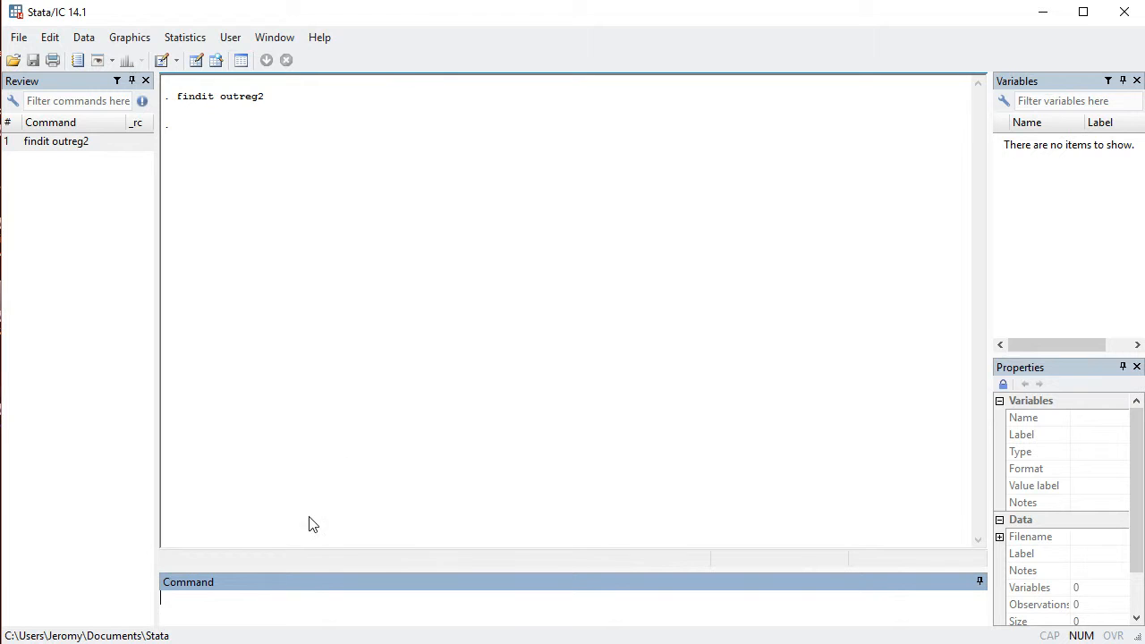
- Display the help file for outreg2, look through its syntax and options, and close it
left_click(256, 622)
type("help outreg2")
key("Return")
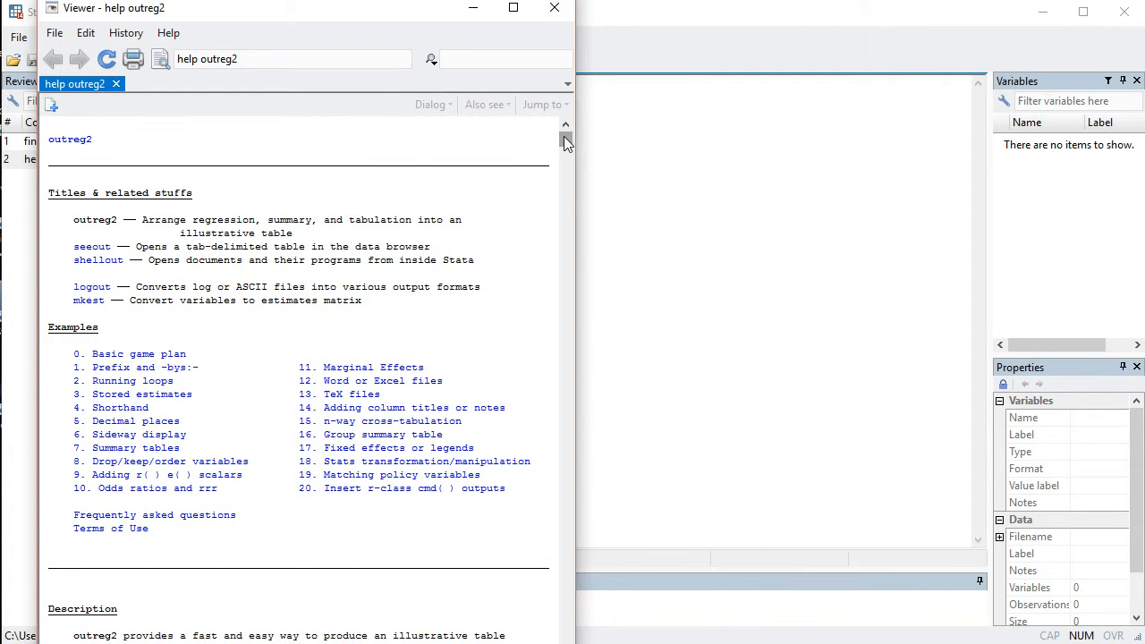
left_click_drag(565, 141, 568, 163)
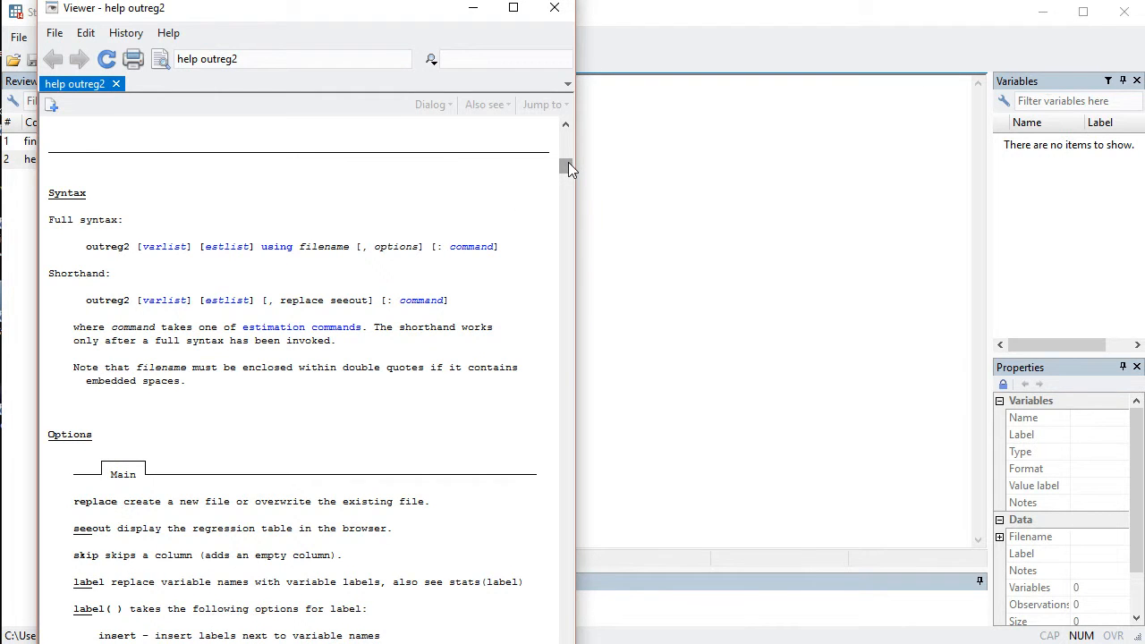
left_click_drag(568, 163, 568, 285)
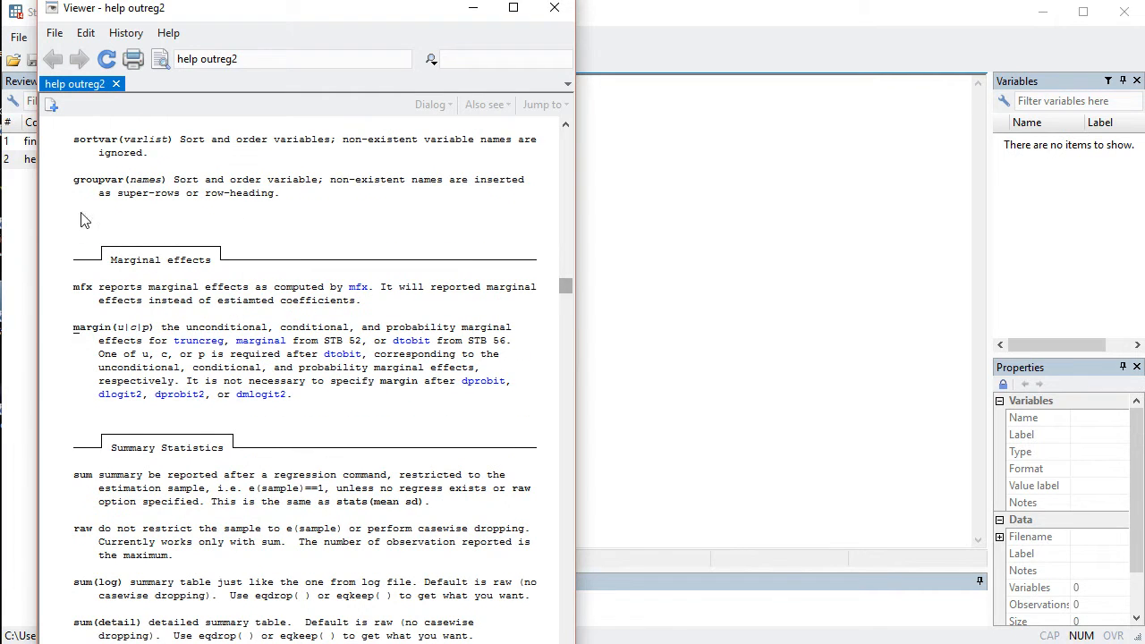
left_click(555, 11)
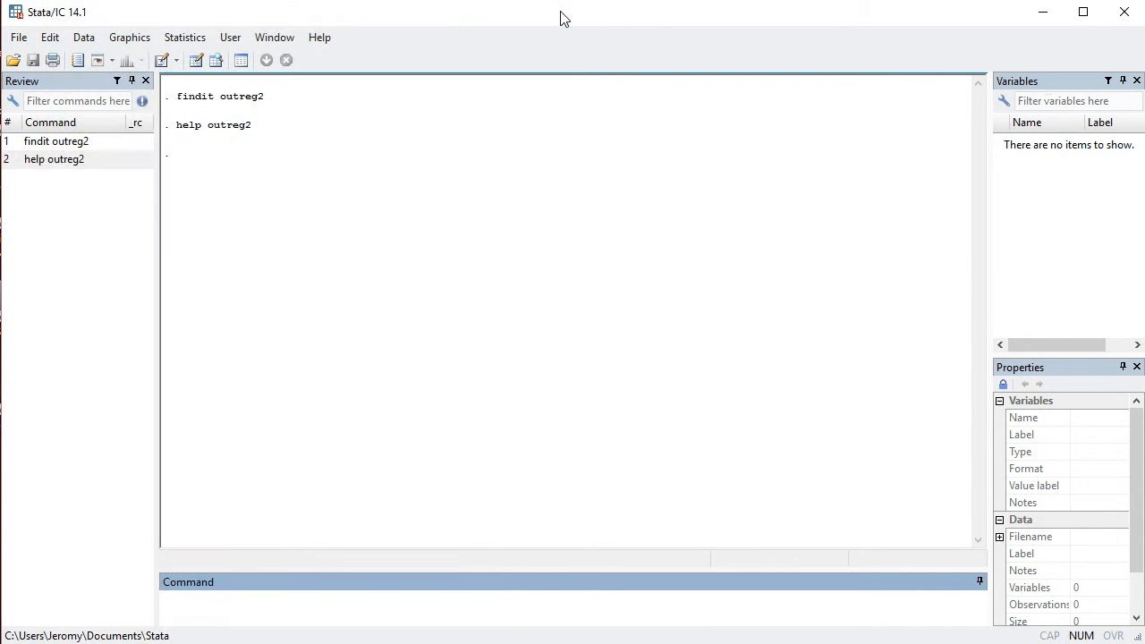
- Display the general advice on finding help with the plain help command and close the viewer
type("help")
key("Return")
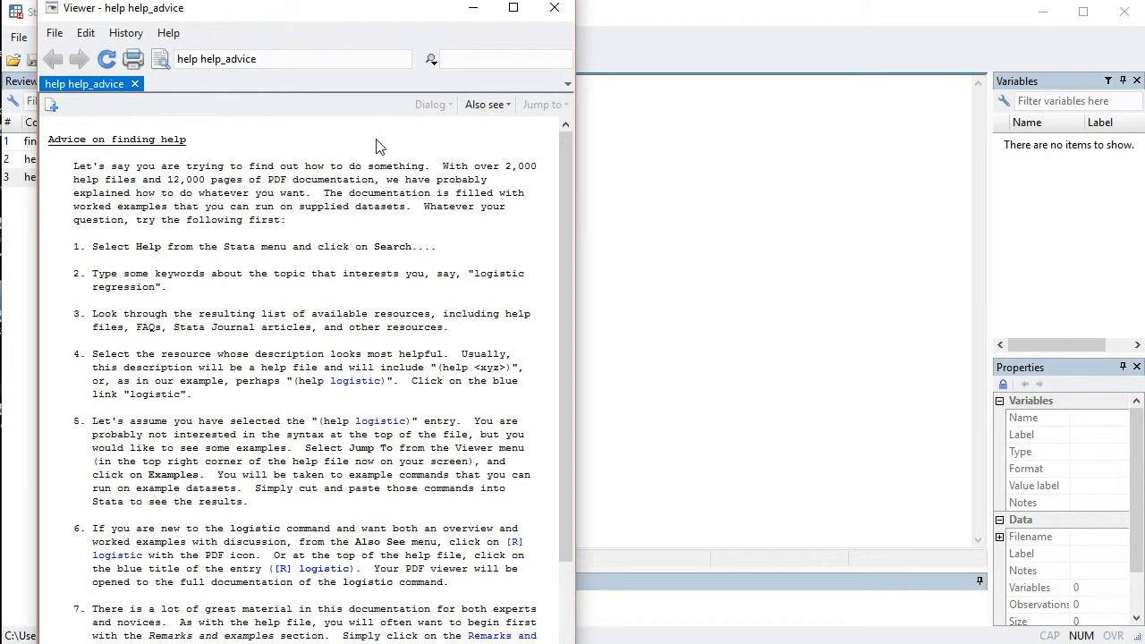
left_click(492, 60)
left_click(554, 8)
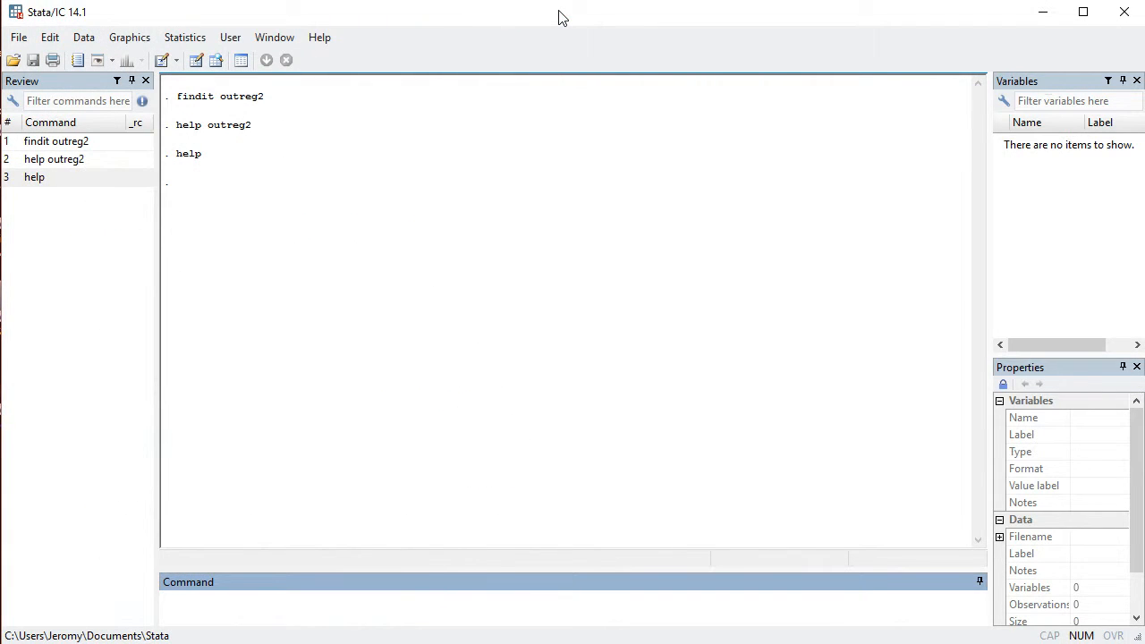
- Change the working directory to the Stata folder inside the user's Documents folder
left_click(19, 39)
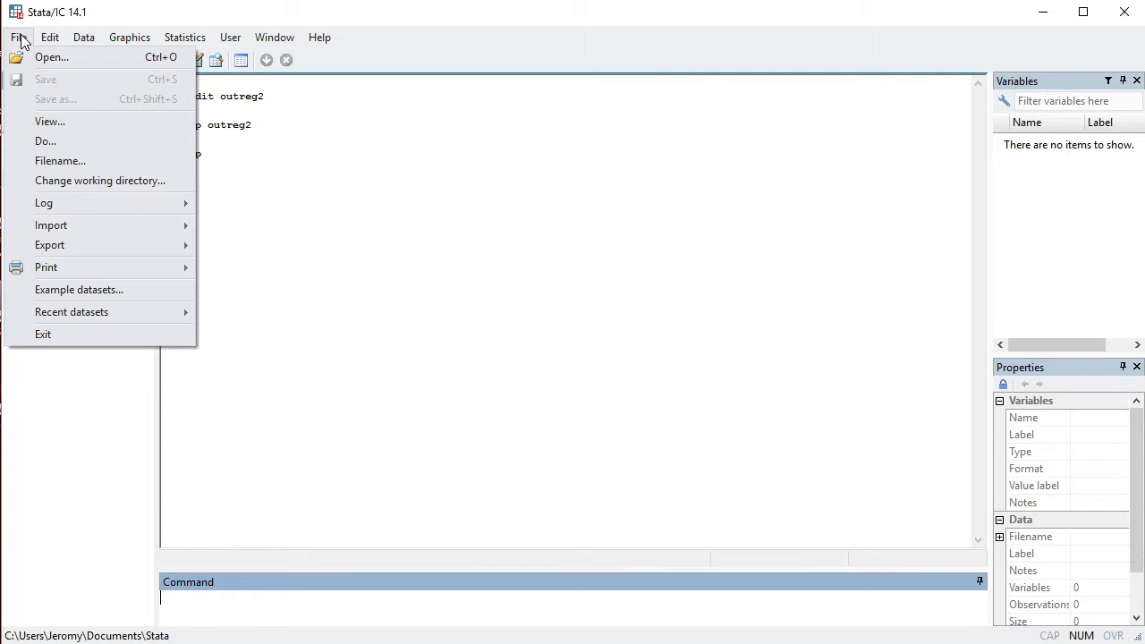
left_click(81, 184)
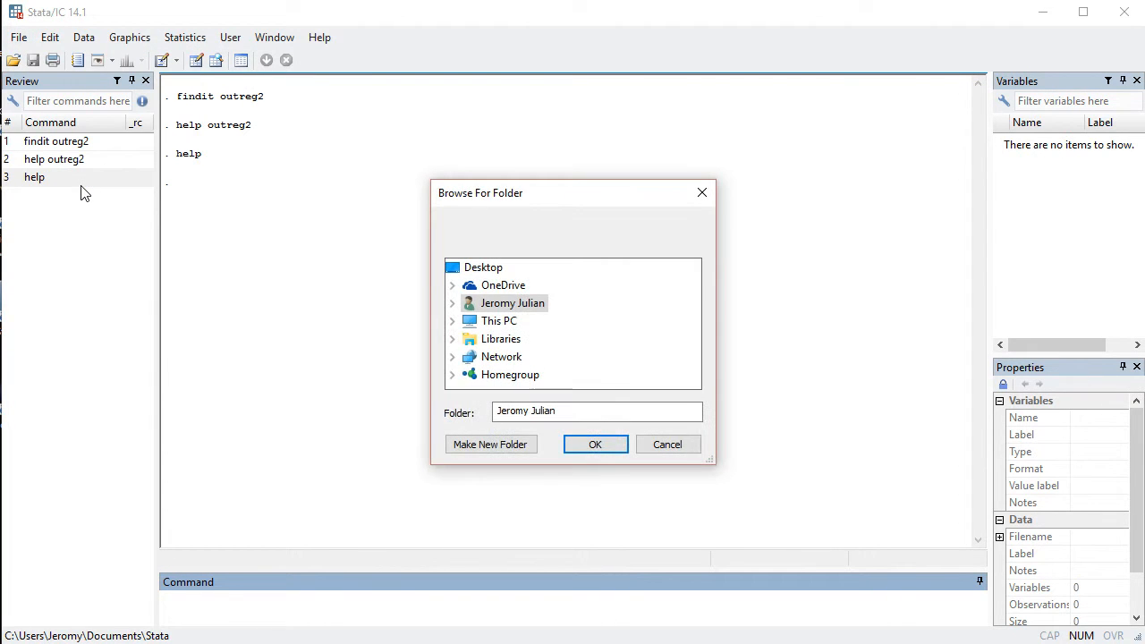
double_click(531, 307)
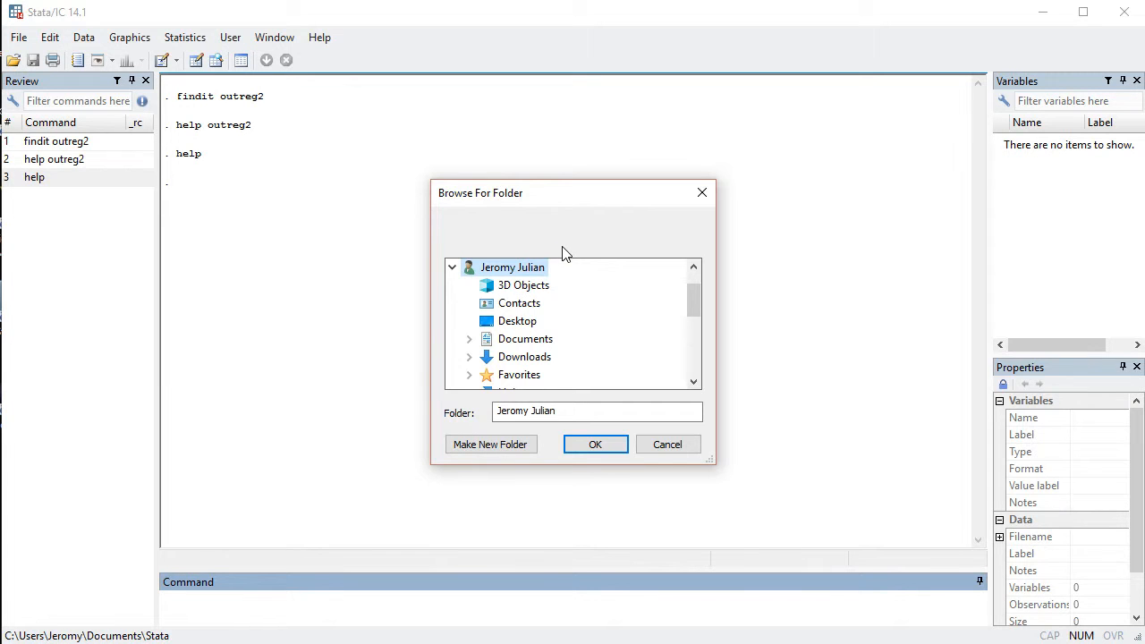
left_click(525, 339)
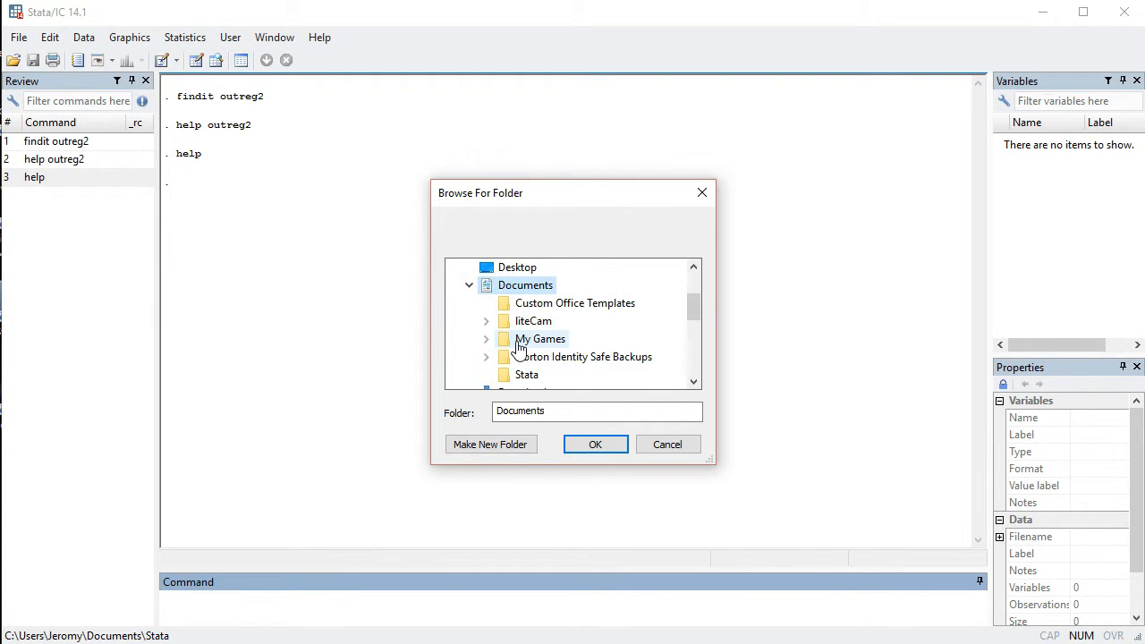
left_click(525, 375)
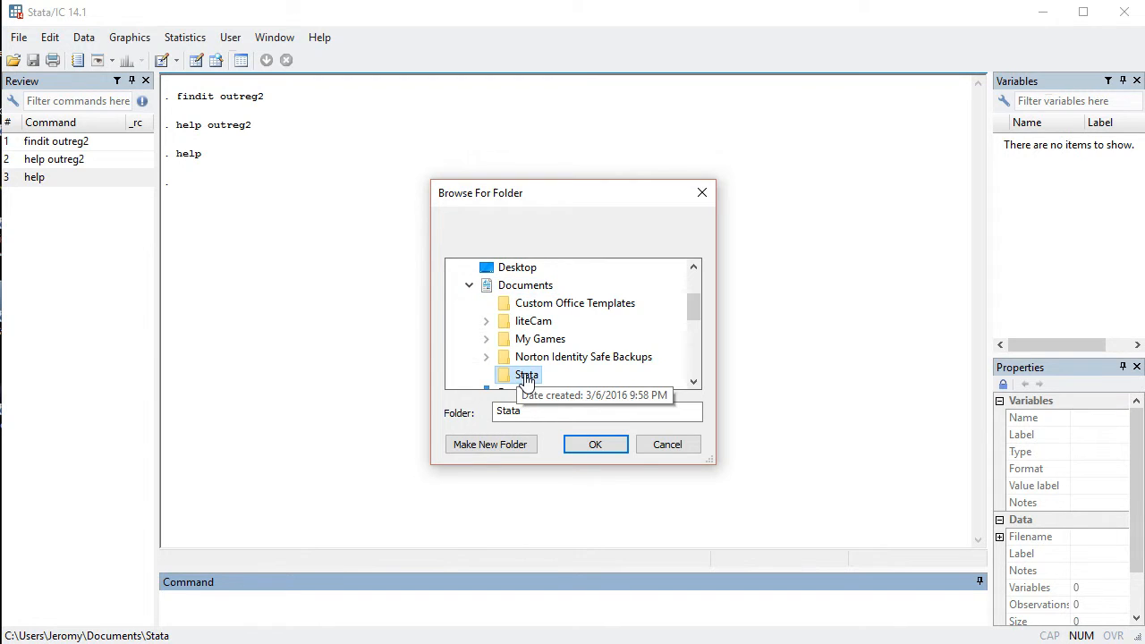
left_click(595, 444)
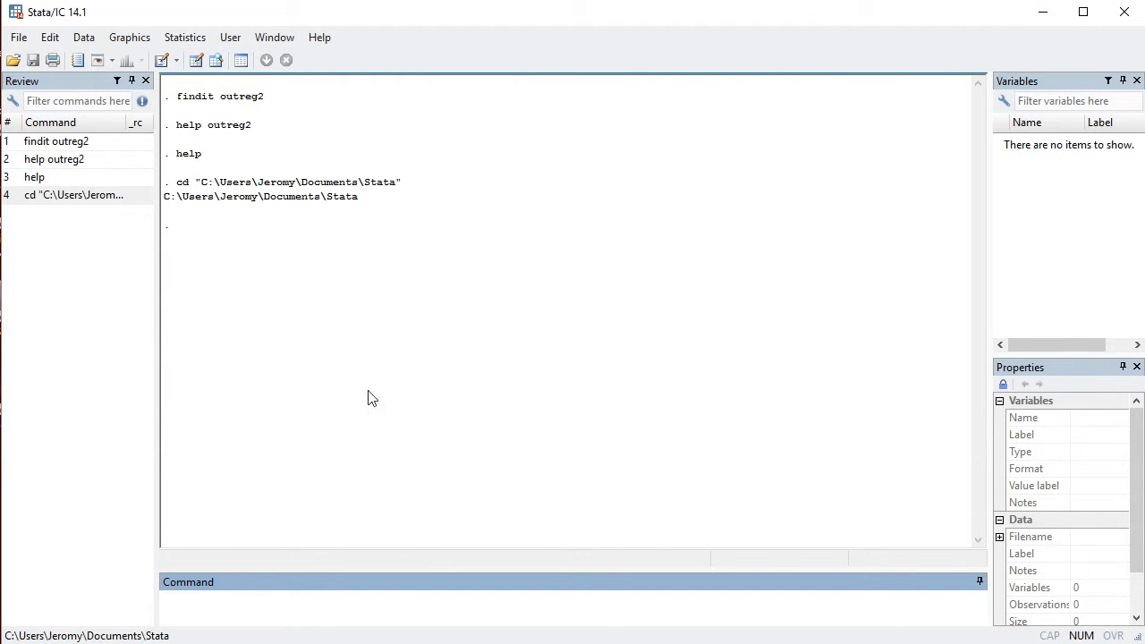
- Copy the echoed cd command for the Documents\Stata folder from the results and run it again as a typed command
left_click_drag(176, 182, 402, 190)
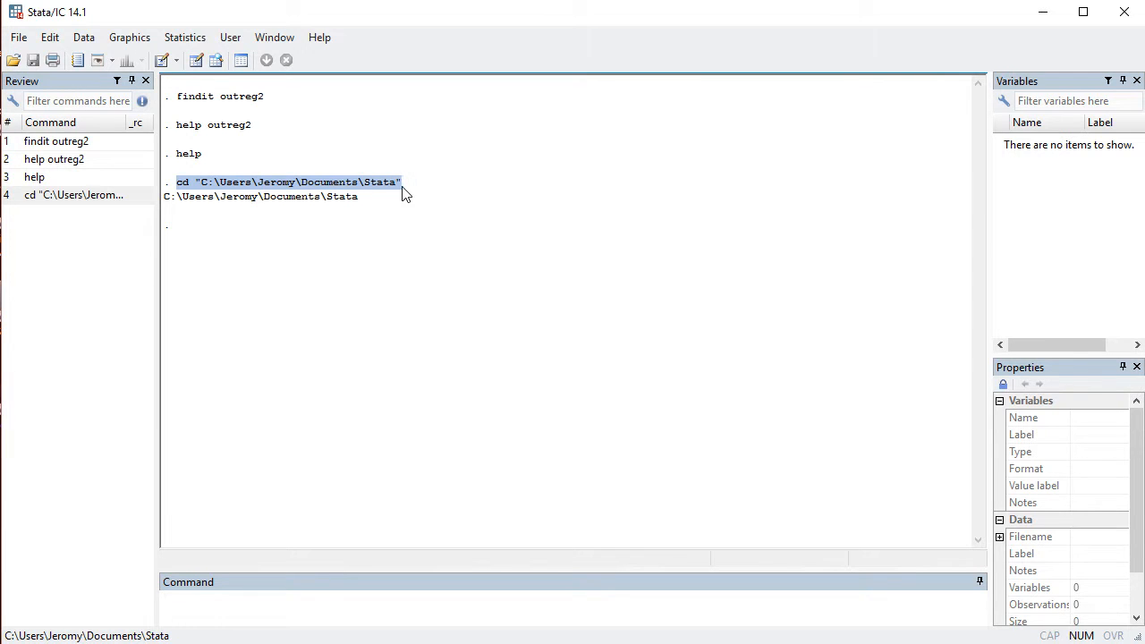
right_click(344, 190)
left_click(382, 197)
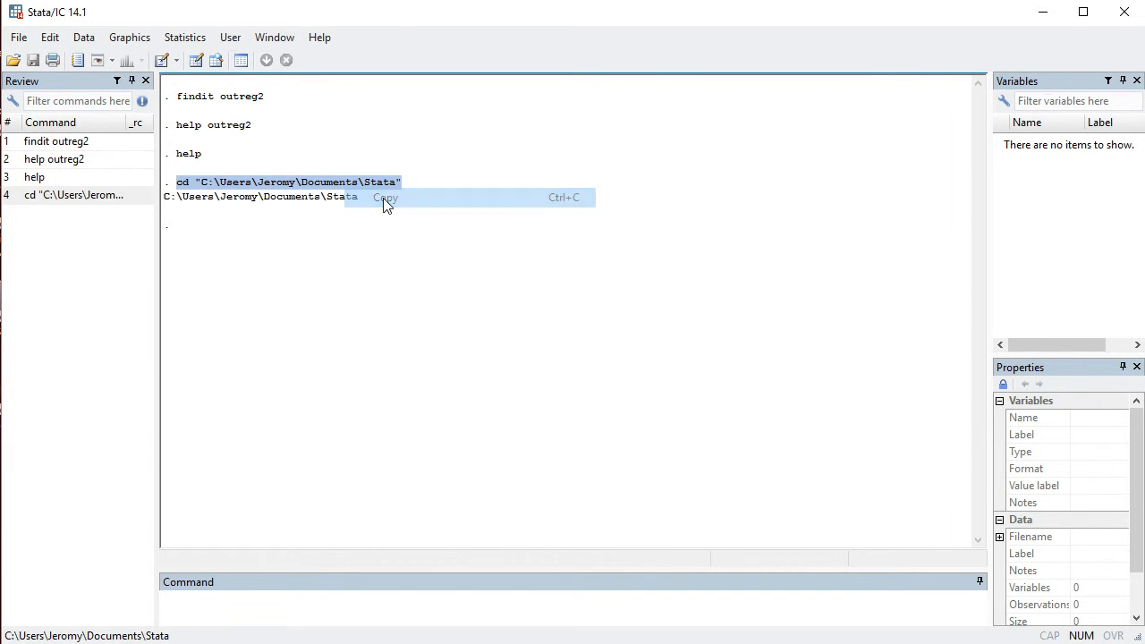
left_click(198, 603)
right_click(198, 606)
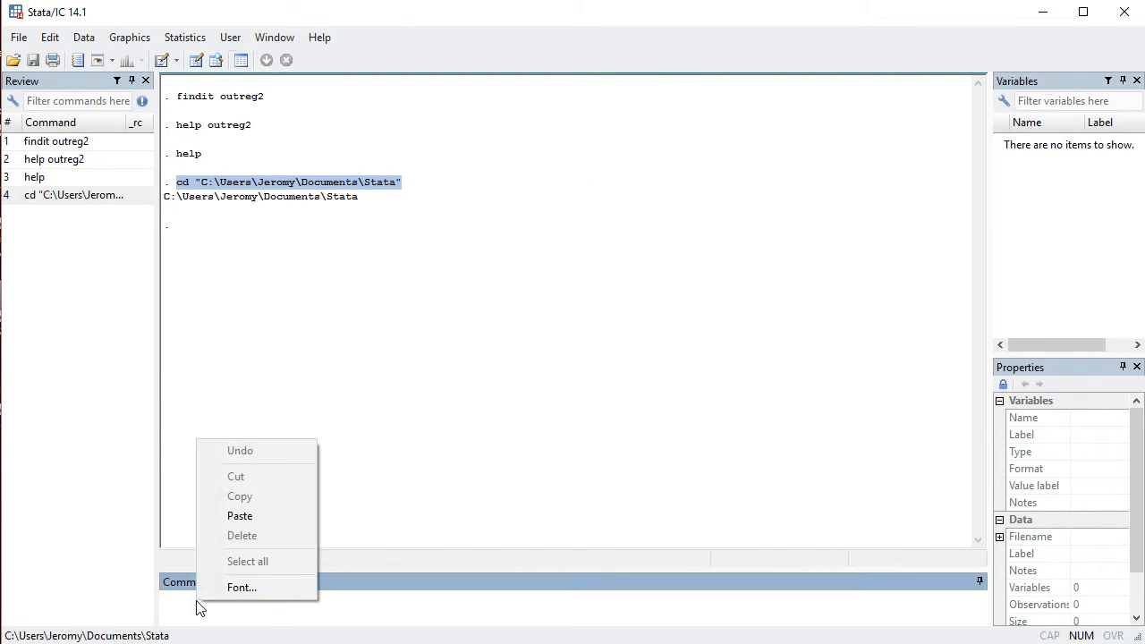
left_click(237, 515)
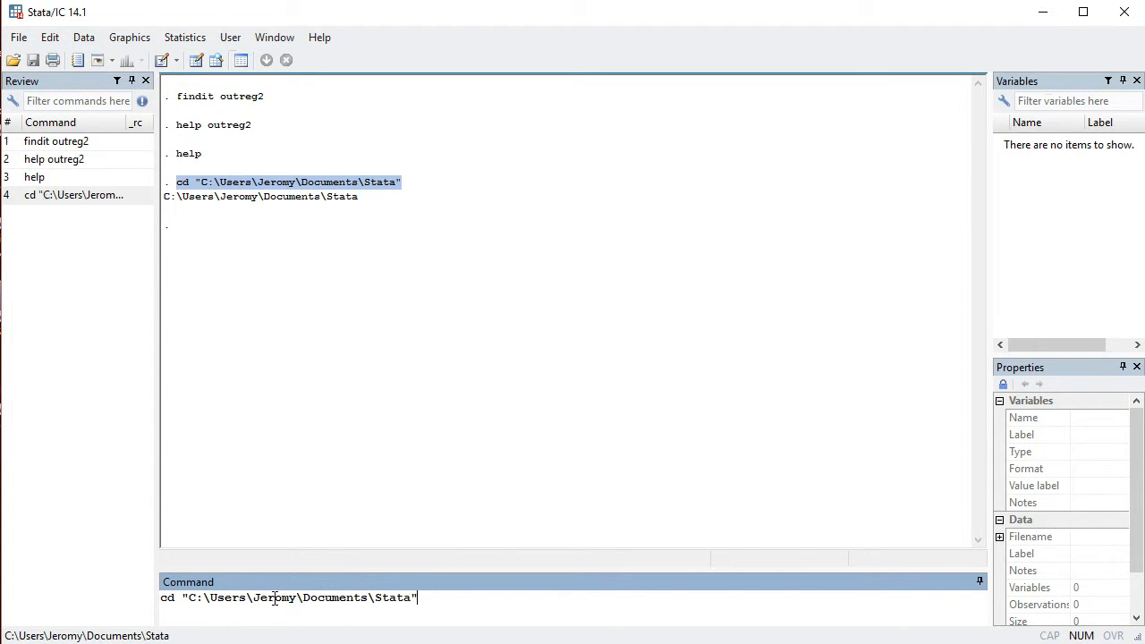
key("Return")
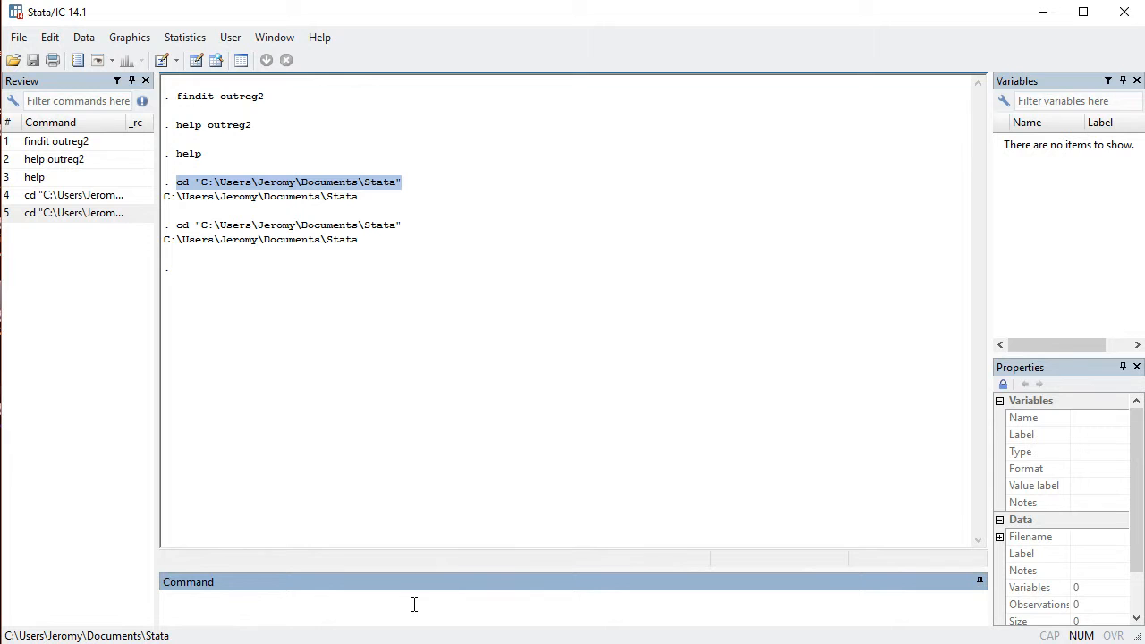
left_click(12, 41)
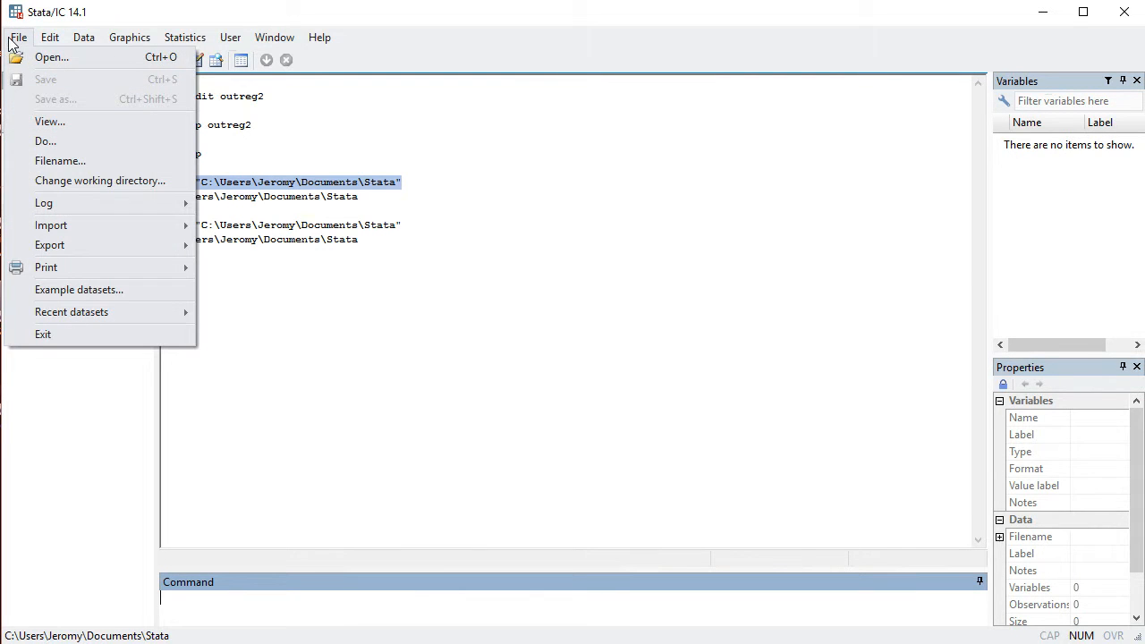
left_click(352, 316)
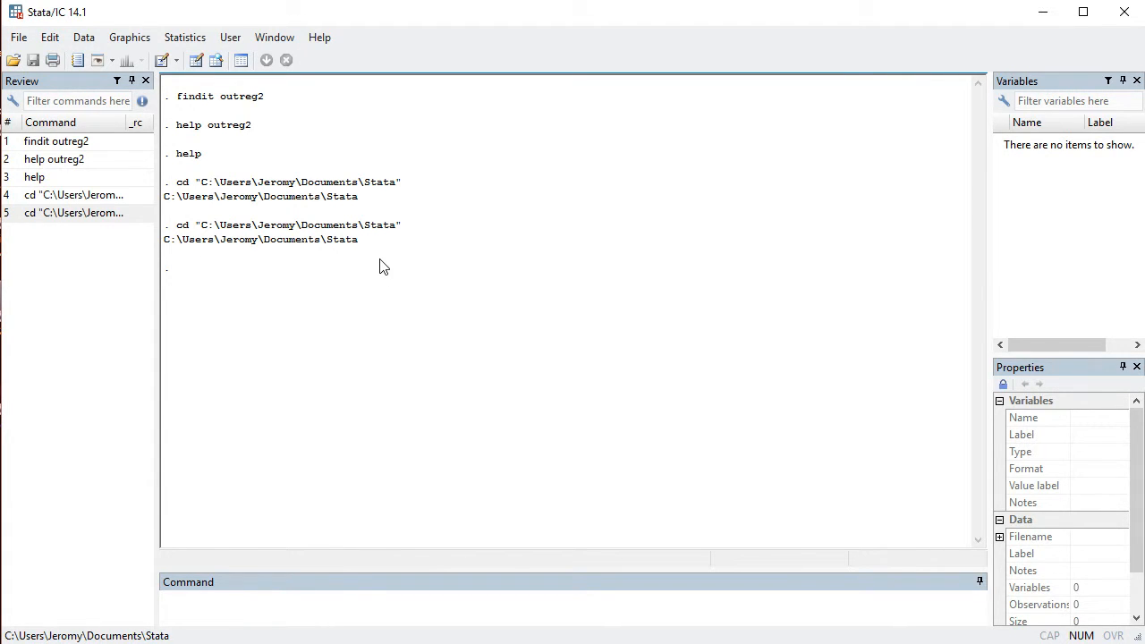
left_click(216, 625)
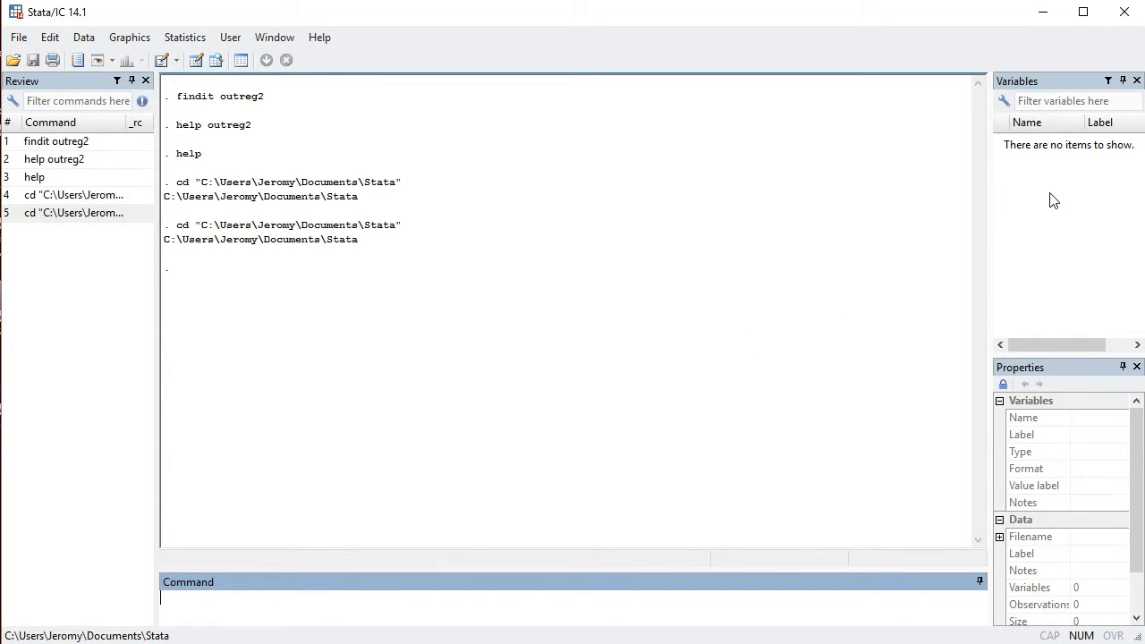
- Load the example dataset auto.dta that is installed with Stata and close the dataset list
left_click(18, 36)
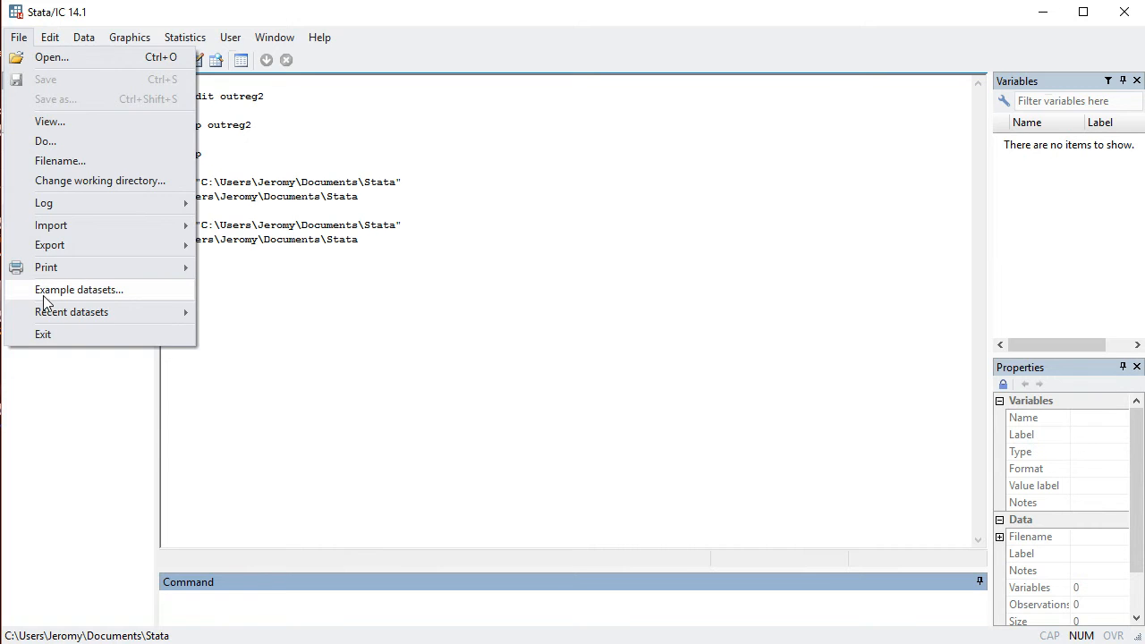
left_click(43, 293)
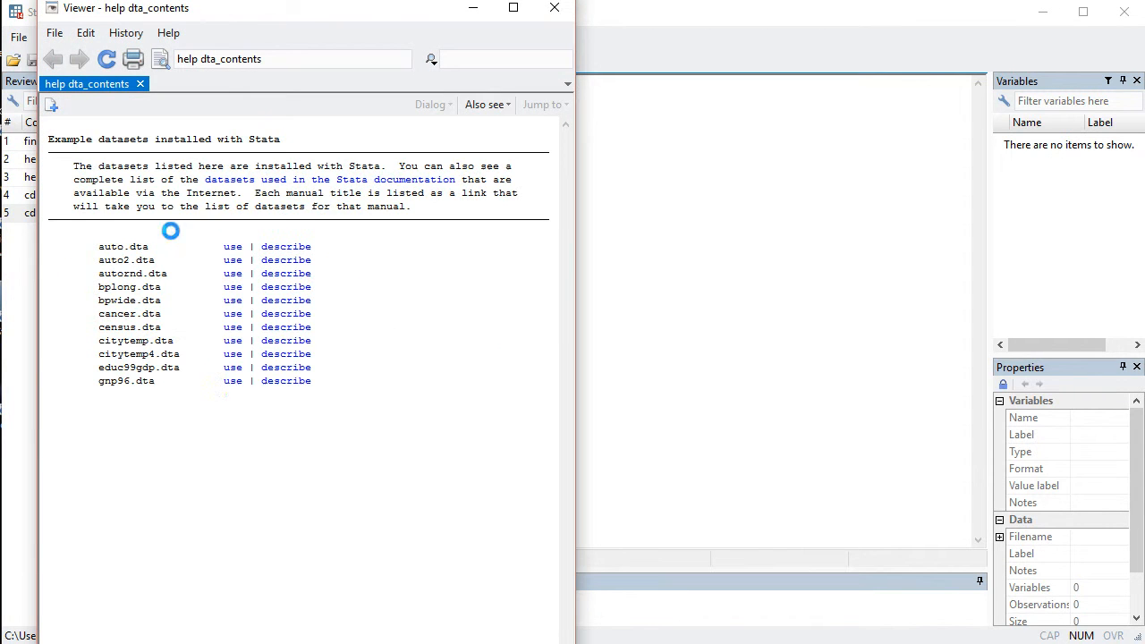
left_click(232, 250)
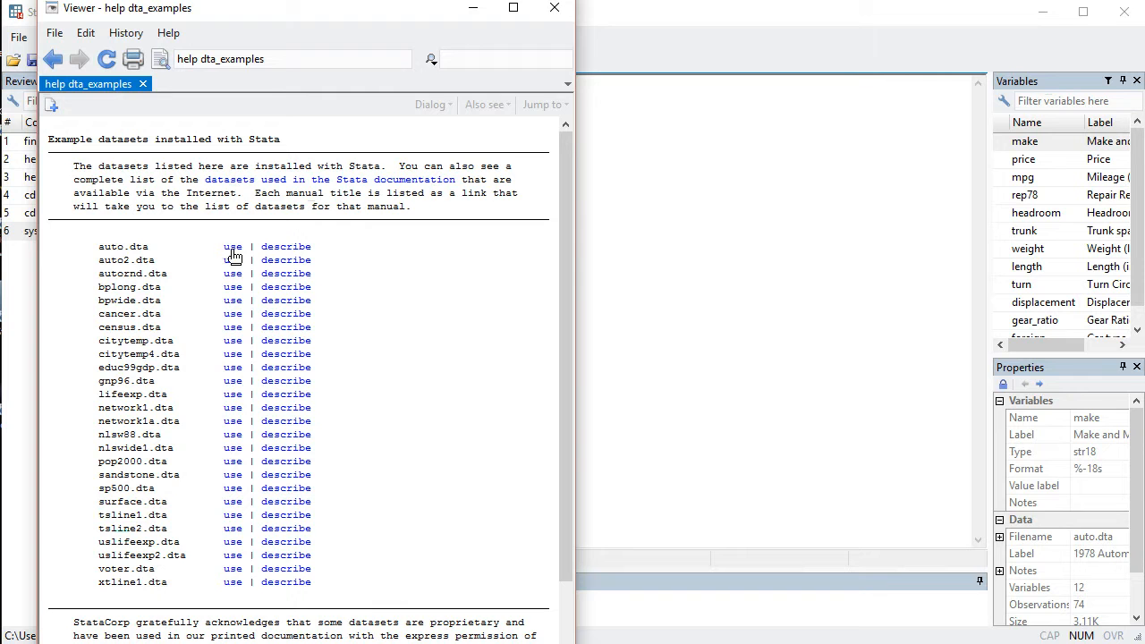
left_click(555, 10)
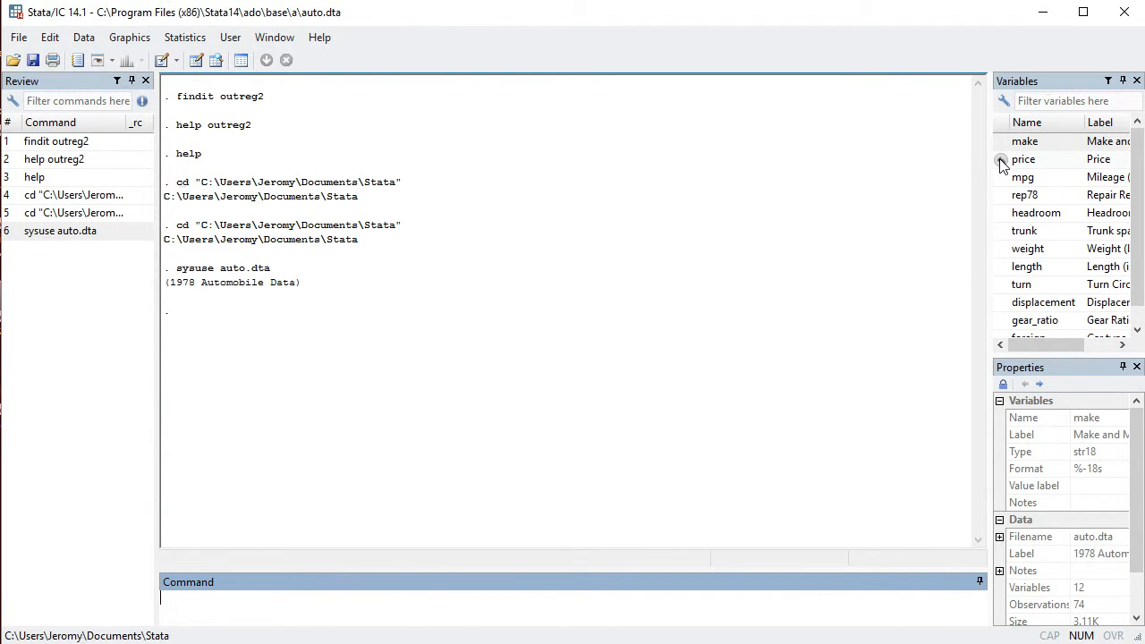
- Compose a reg command with price as the dependent variable and mpg, rep78, headroom, trunk and weight as regressors
type("reg")
left_click(1001, 161)
left_click(1002, 178)
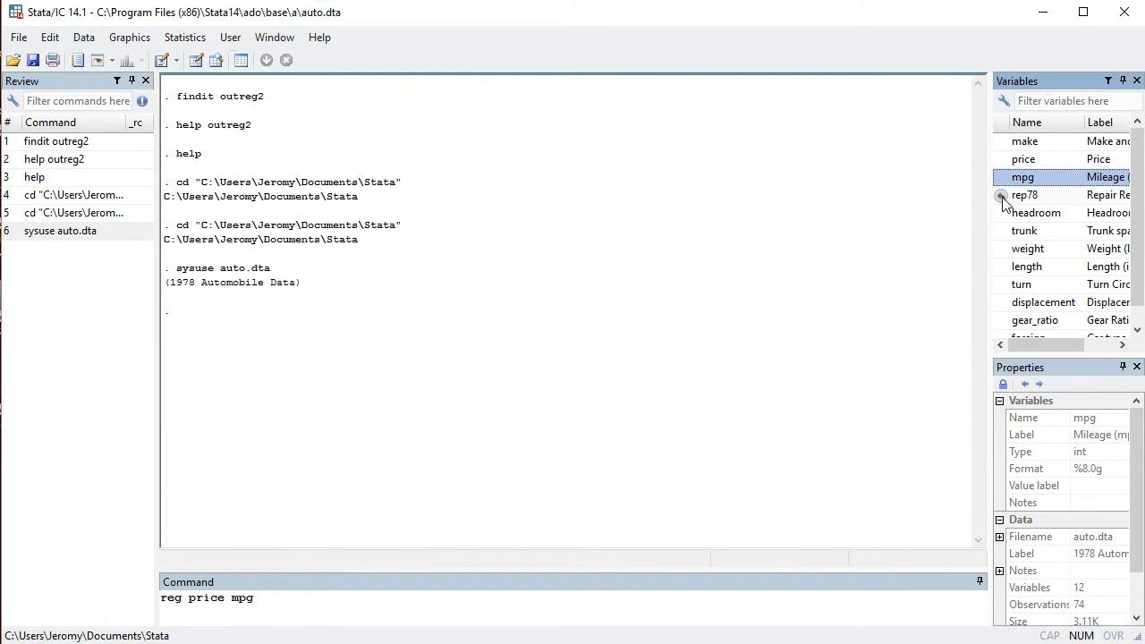
left_click(1001, 198)
left_click(1002, 215)
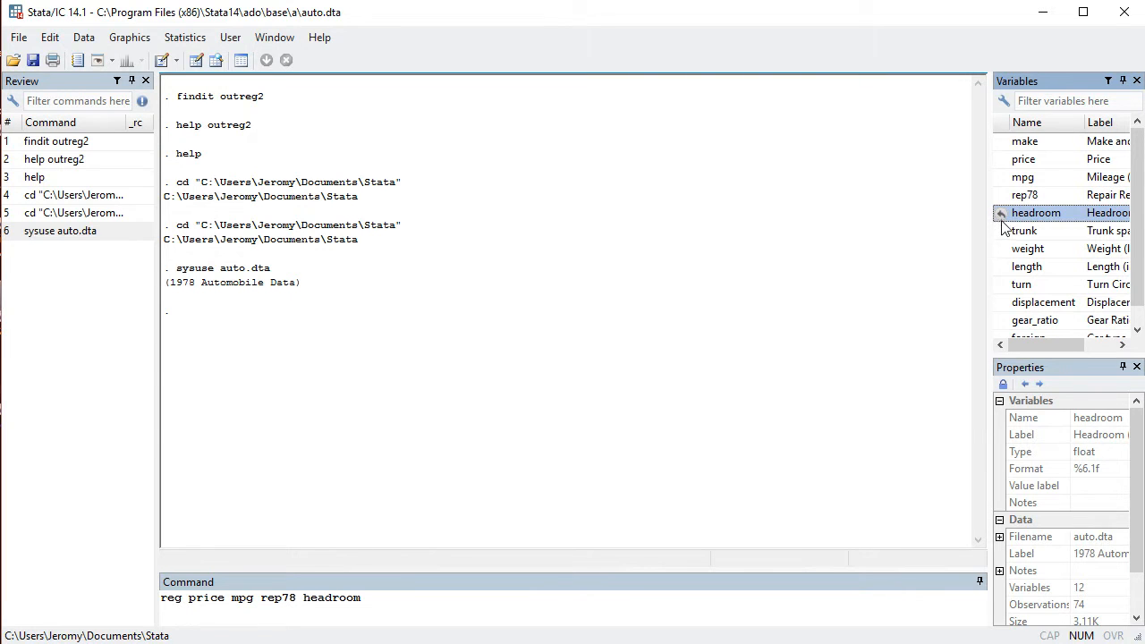
left_click(1002, 233)
left_click(1001, 251)
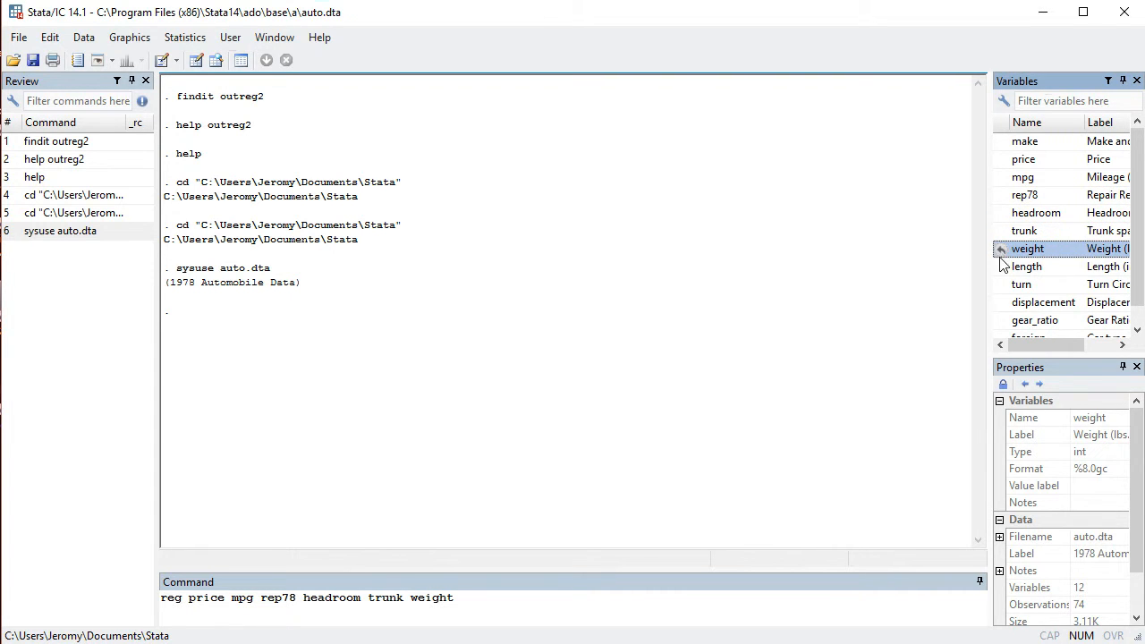
left_click(1003, 254)
left_click(506, 602)
key("BackSpace")
key("BackSpace")
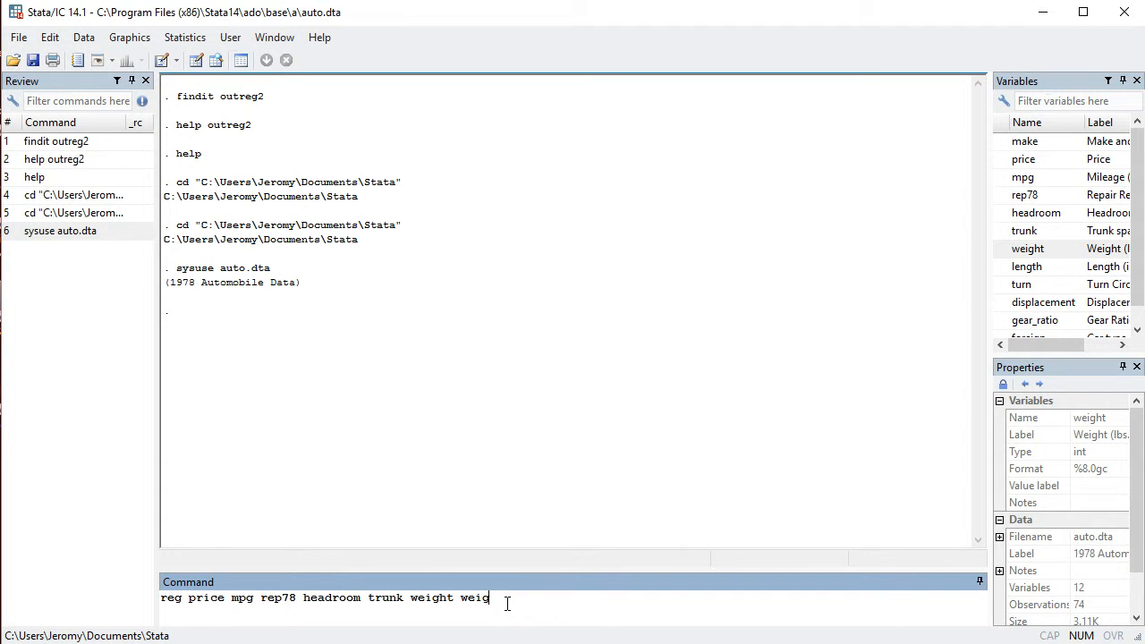
key("BackSpace")
key("BackSpace")
key("BackSpace")
key("BackSpace")
- Append length twice to the regressors of the price regression command and run it
left_click(1002, 269)
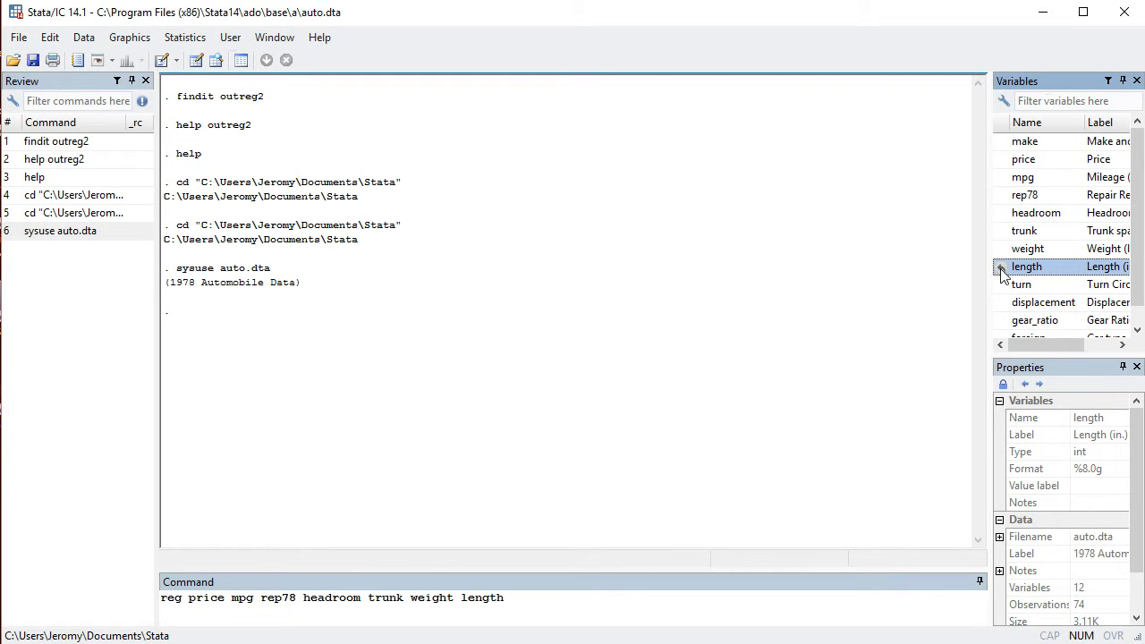
left_click(1002, 269)
left_click(619, 601)
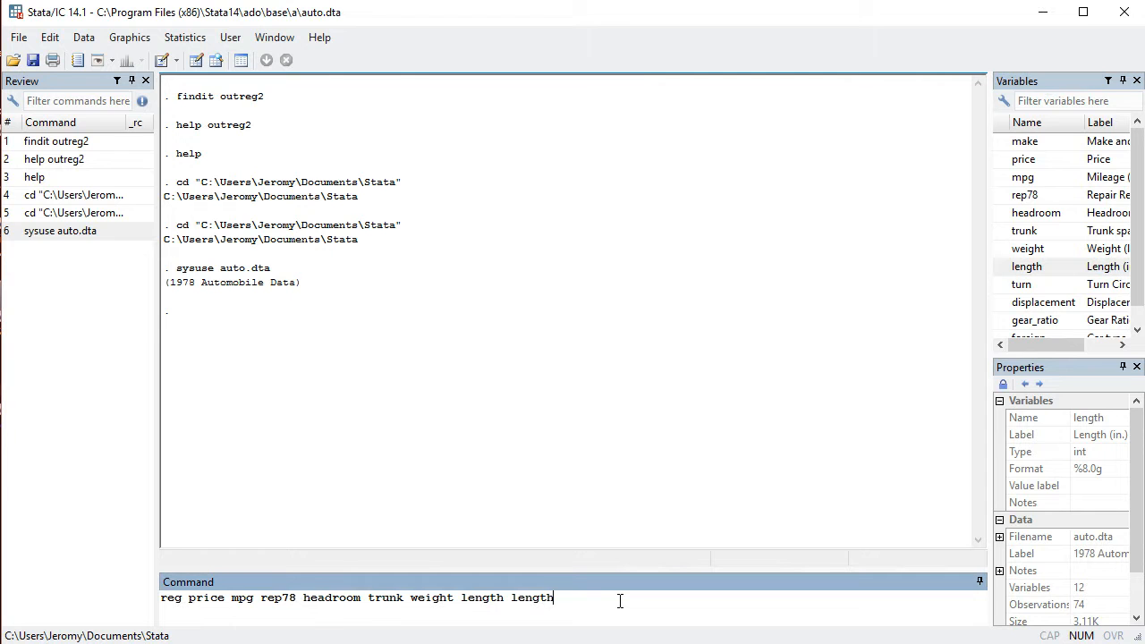
key("Return")
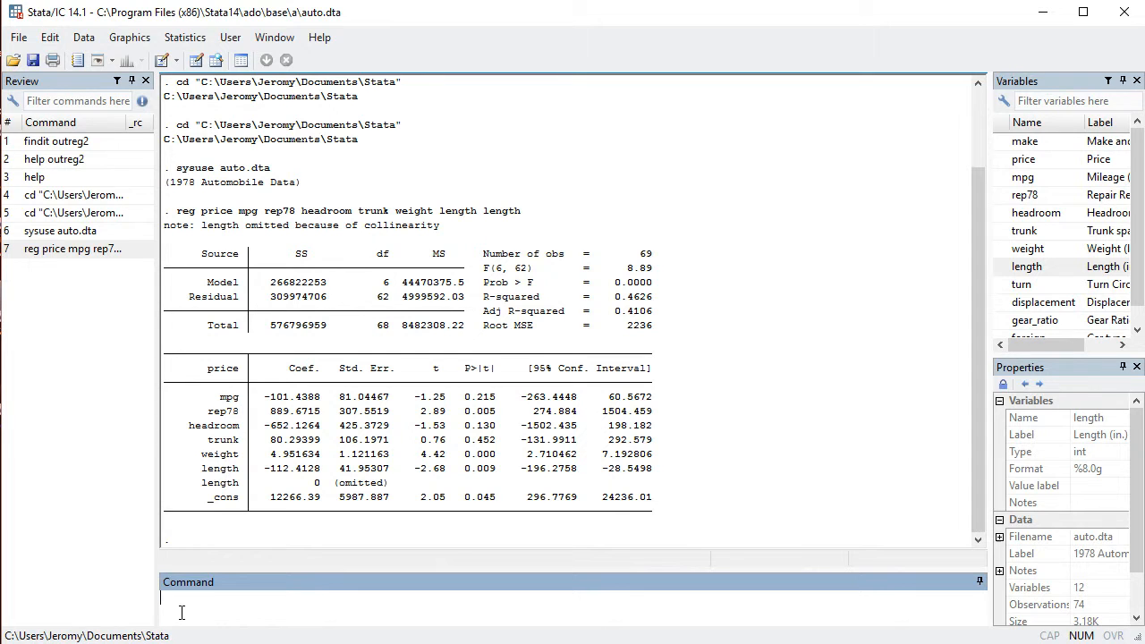
- Export the regression results with outreg2 to a Word-format file named auto
type("outreg2 using auto, word")
key("Return")
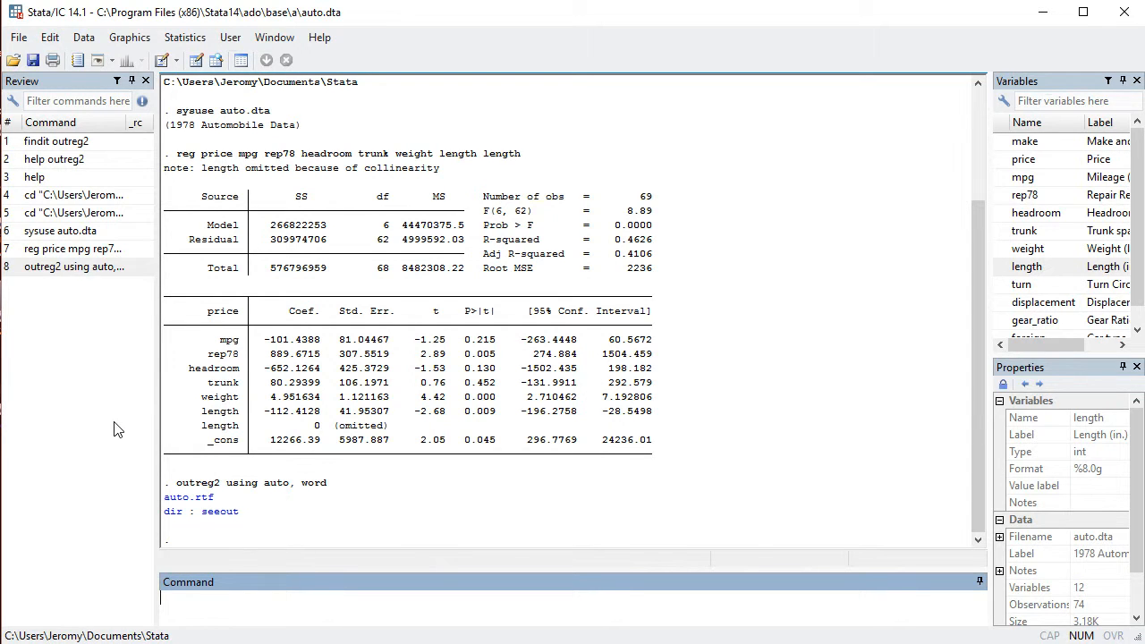
- Display summary statistics for the price variable with the sum command
type("sum")
type("mary")
key("BackSpace")
key("BackSpace")
key("BackSpace")
key("BackSpace")
double_click(1003, 160)
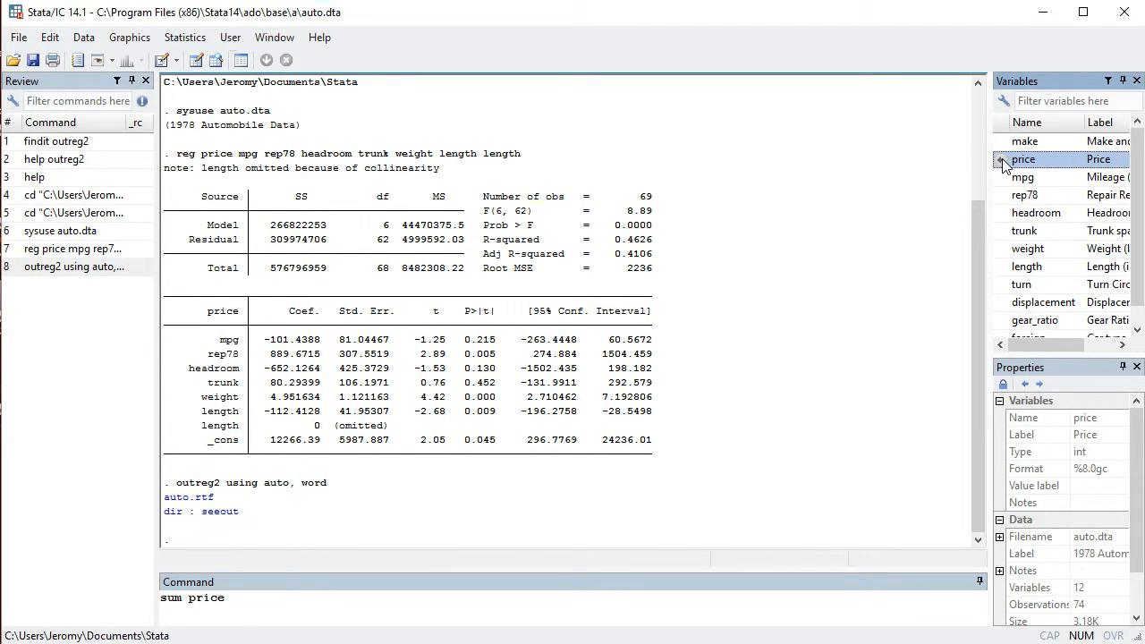
key("Return")
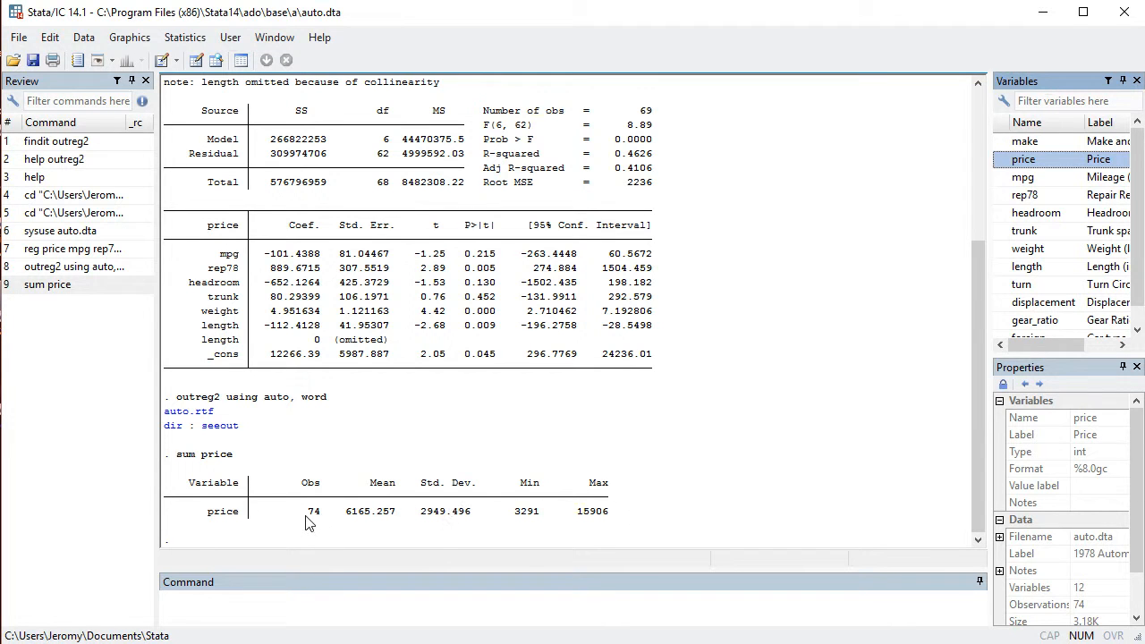
- Display summary statistics for price, mpg and rep78 together with one sum command
left_click(222, 607)
type("sum")
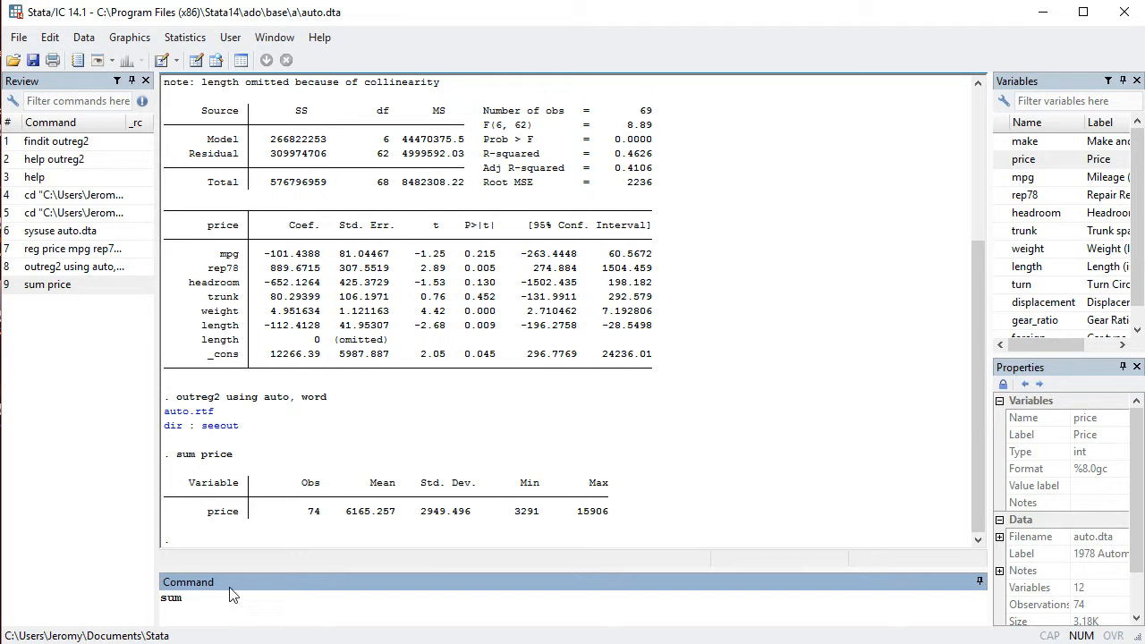
left_click(1002, 163)
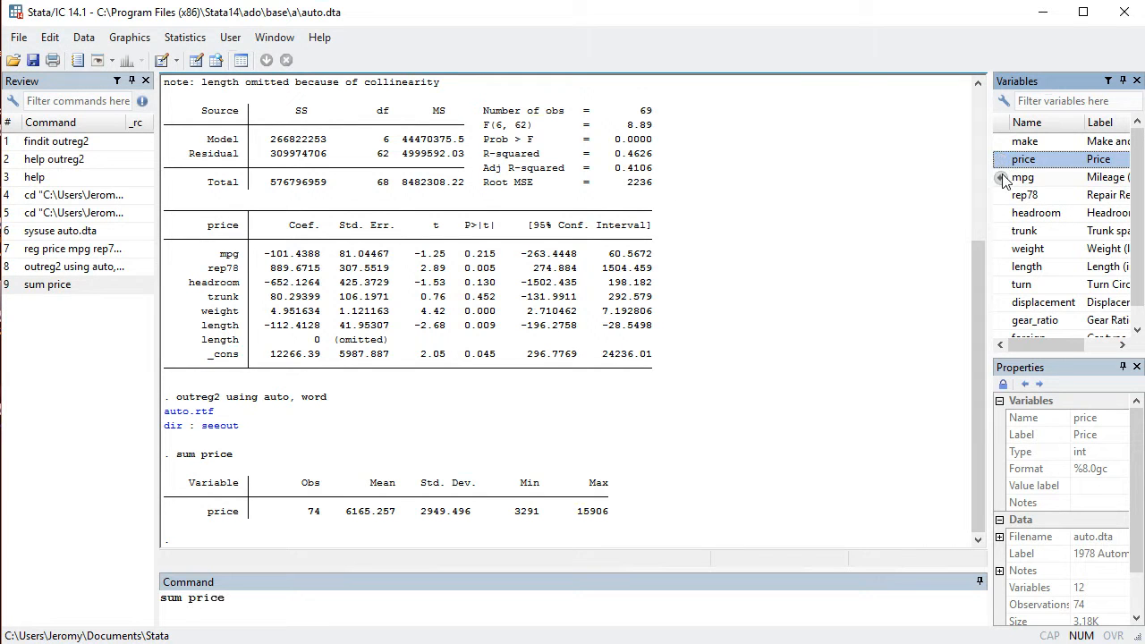
left_click(1003, 183)
left_click(1002, 201)
key("Return")
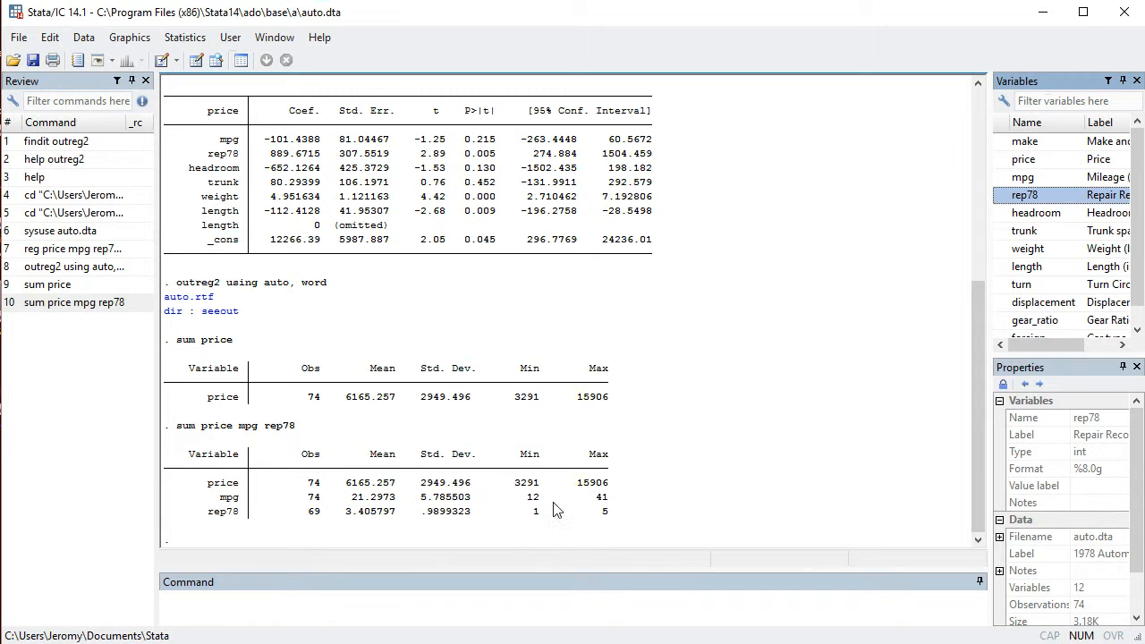
- Generate a new variable mpg2 equal to mpg^2 with the gen command
left_click(286, 618)
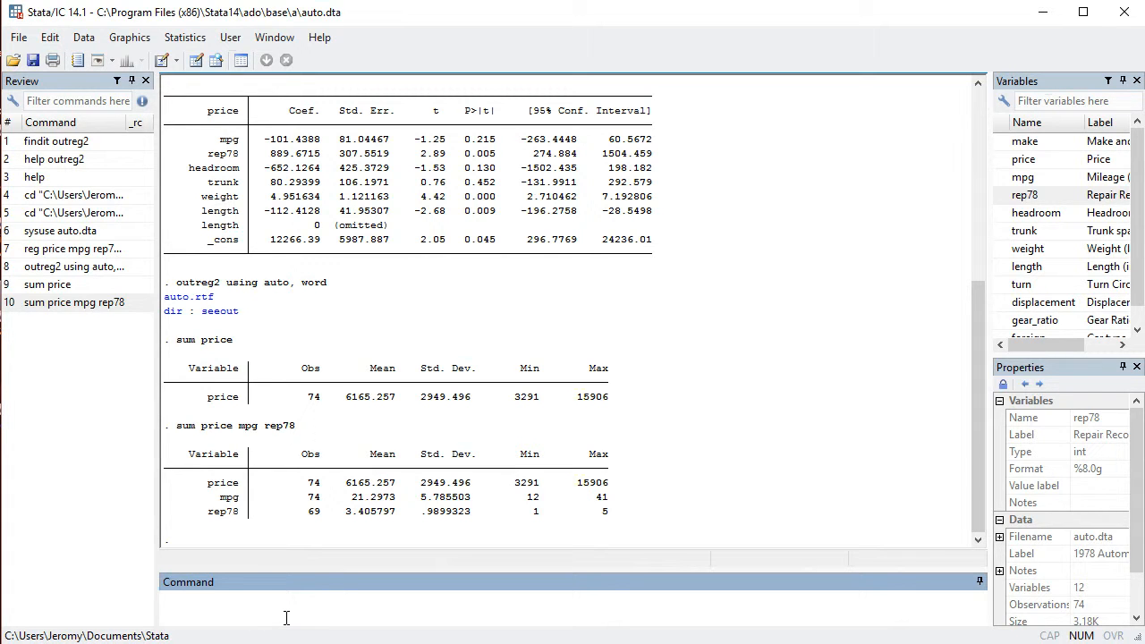
type("ge")
type("nerate")
key("BackSpace")
key("BackSpace")
key("BackSpace")
key("BackSpace")
key("BackSpace")
type("mpg2")
left_click(1001, 181)
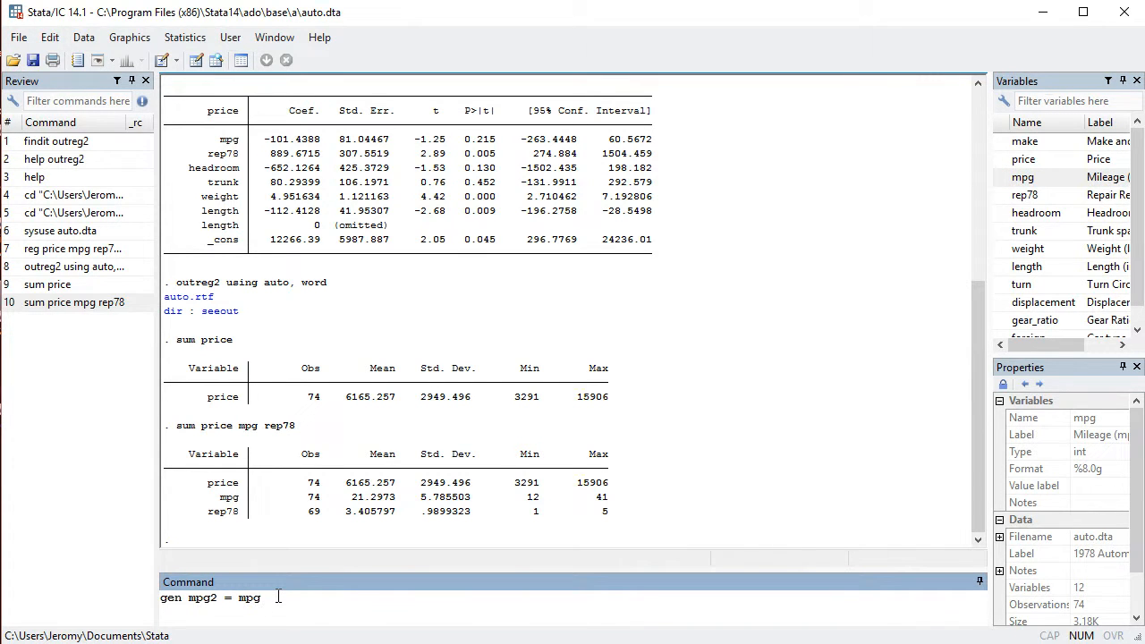
type("^2")
key("Return")
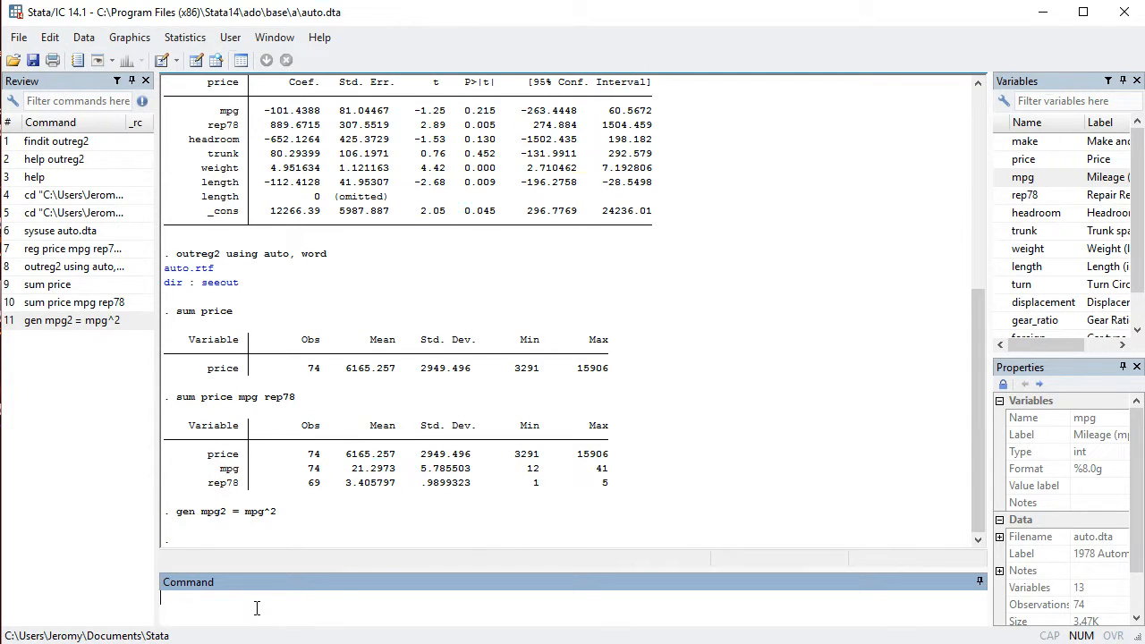
- Browse the dataset to check the values of the mpg2 column, and close the data view
type("browse")
key("Return")
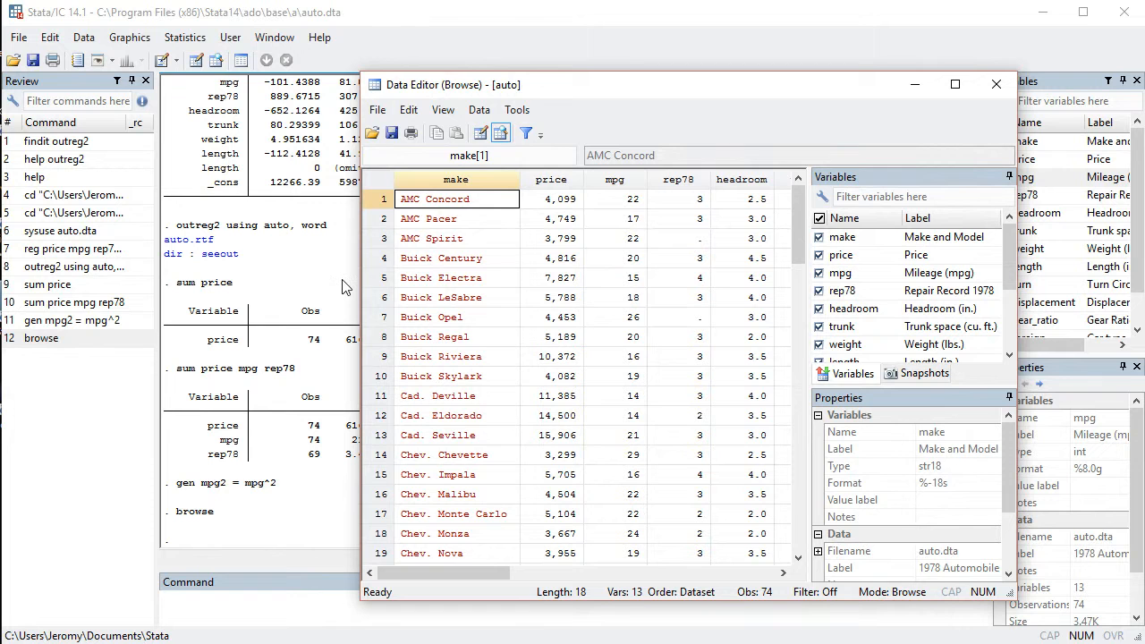
left_click_drag(473, 568, 673, 569)
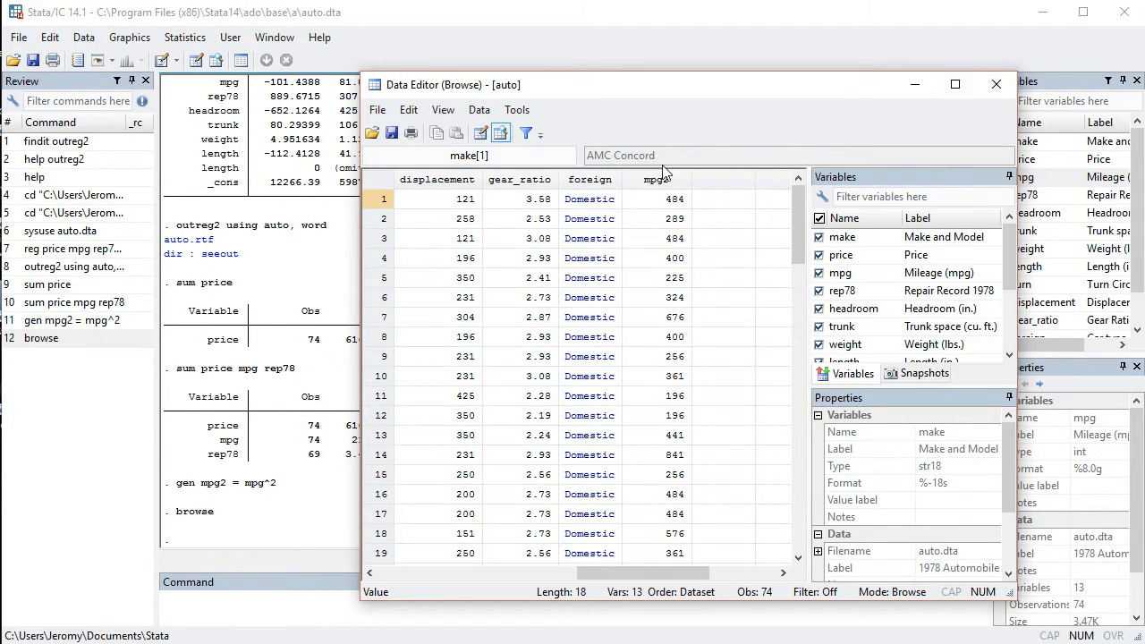
left_click(997, 84)
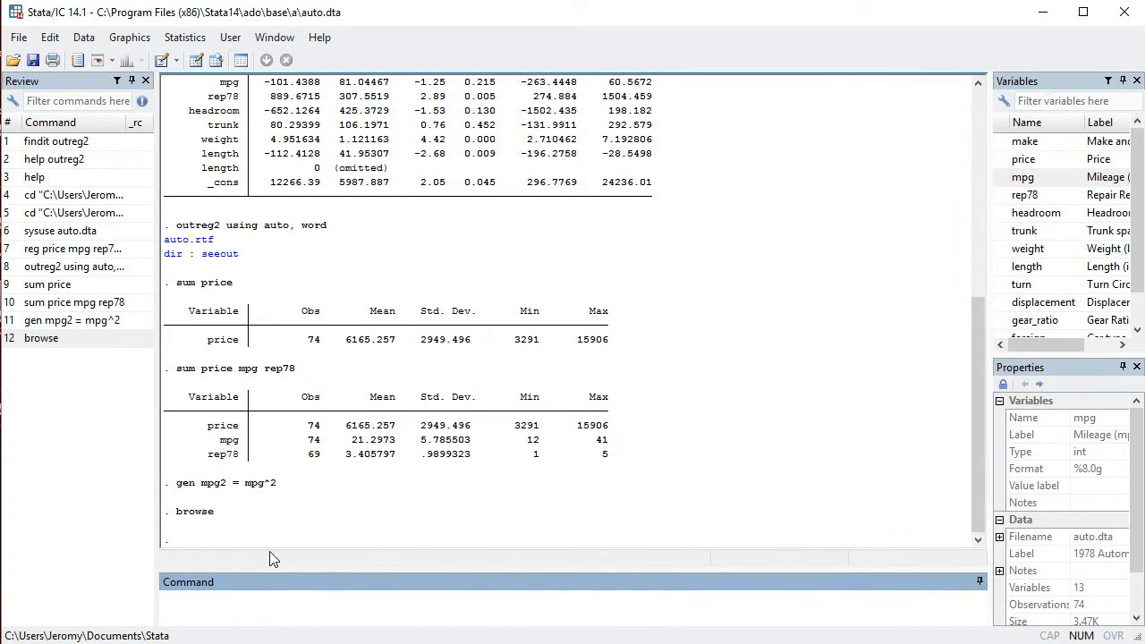
- Run a regression of price on mpg, rep78 and mpg2
type("reg")
left_click(1003, 161)
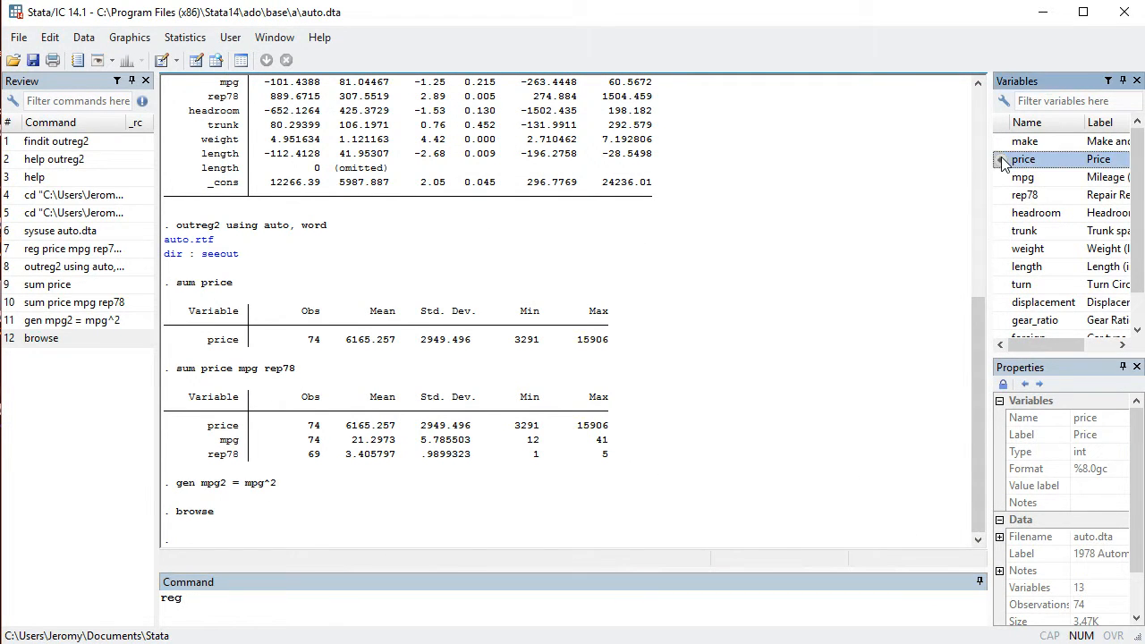
left_click(1002, 160)
left_click(1002, 177)
left_click(1002, 195)
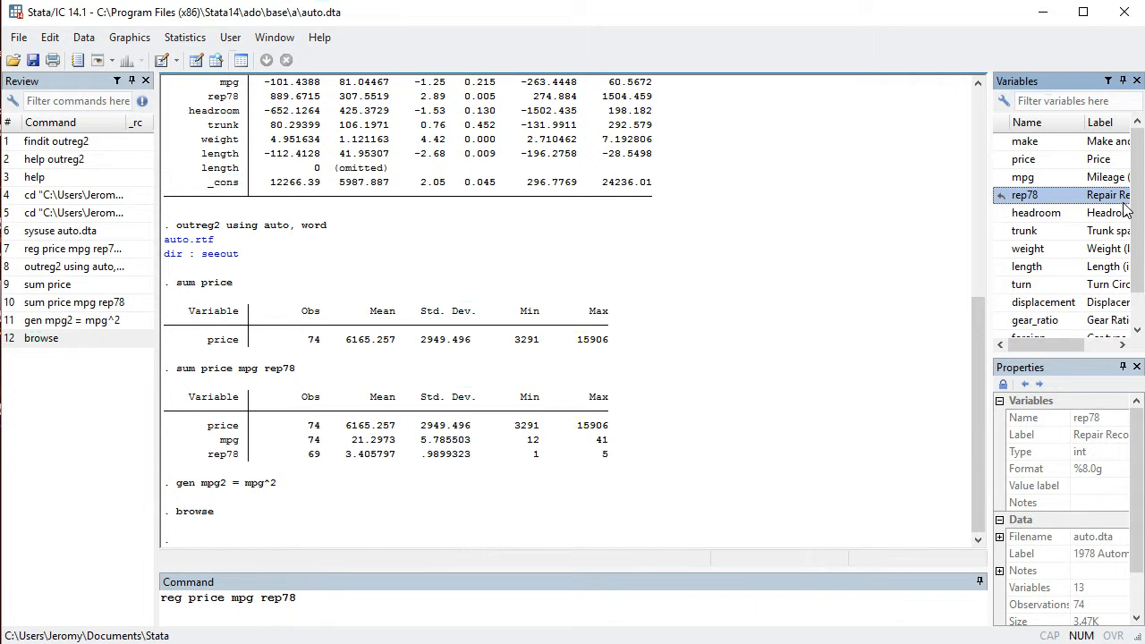
scroll(1127, 232, "down", 1)
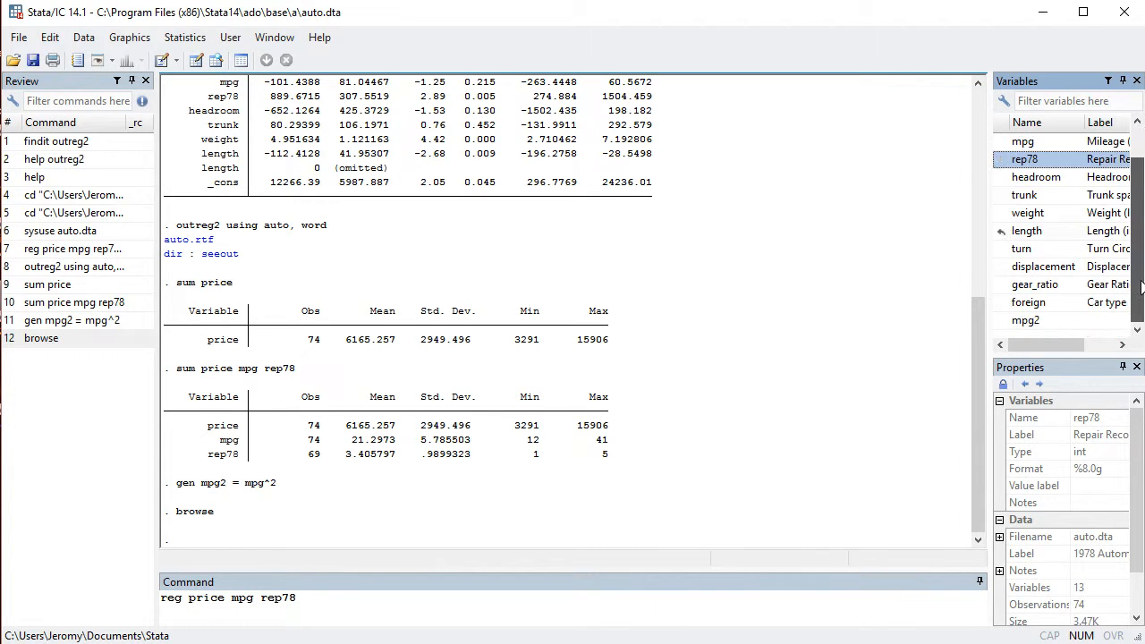
left_click(1002, 320)
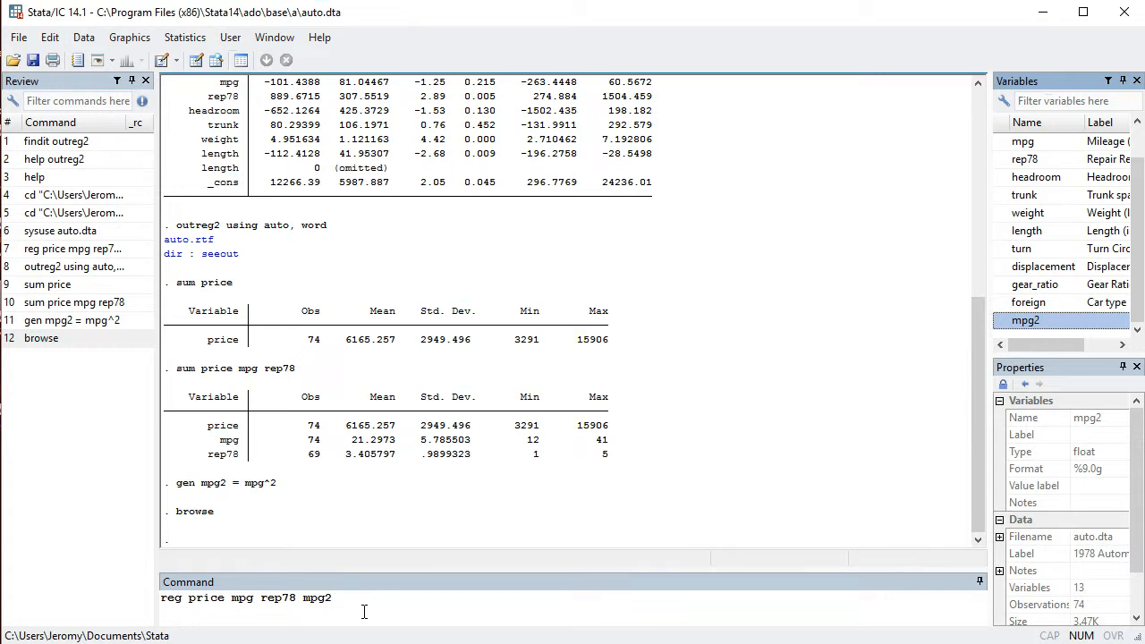
key("Return")
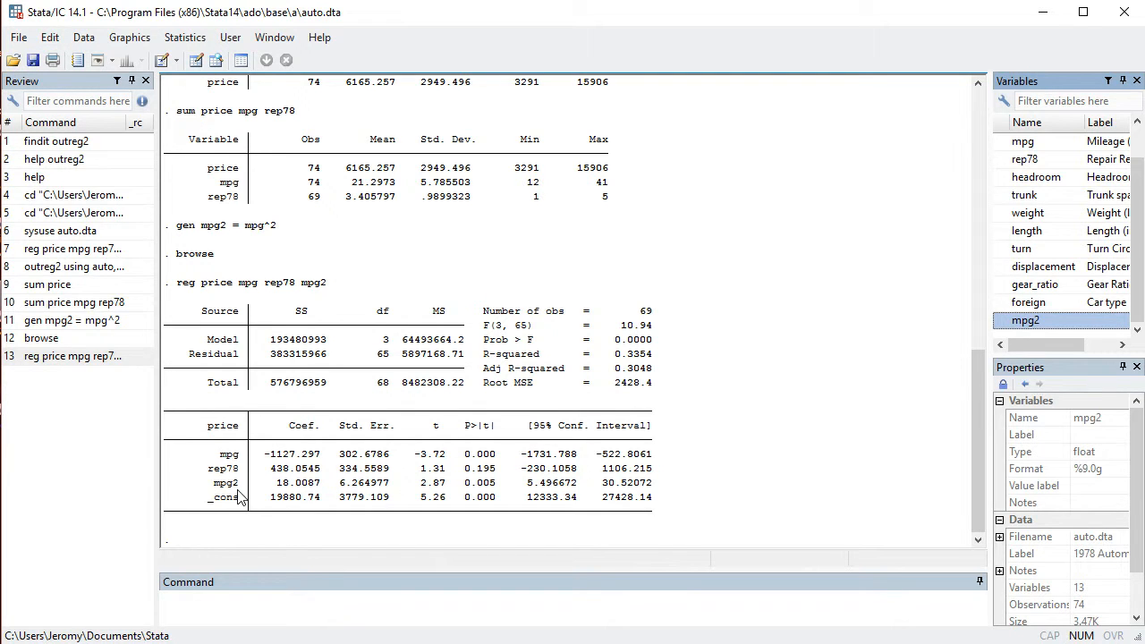
- Remove all data from memory with the clear all command
left_click(204, 616)
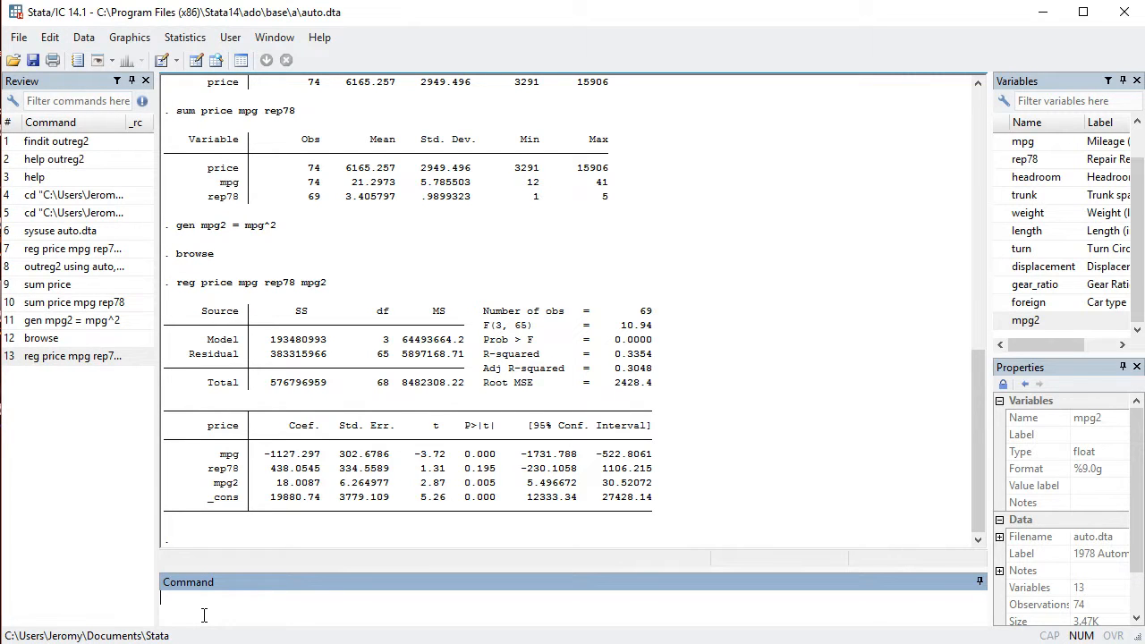
type("oure")
key("BackSpace")
key("BackSpace")
key("BackSpace")
type("lear all")
key("Return")
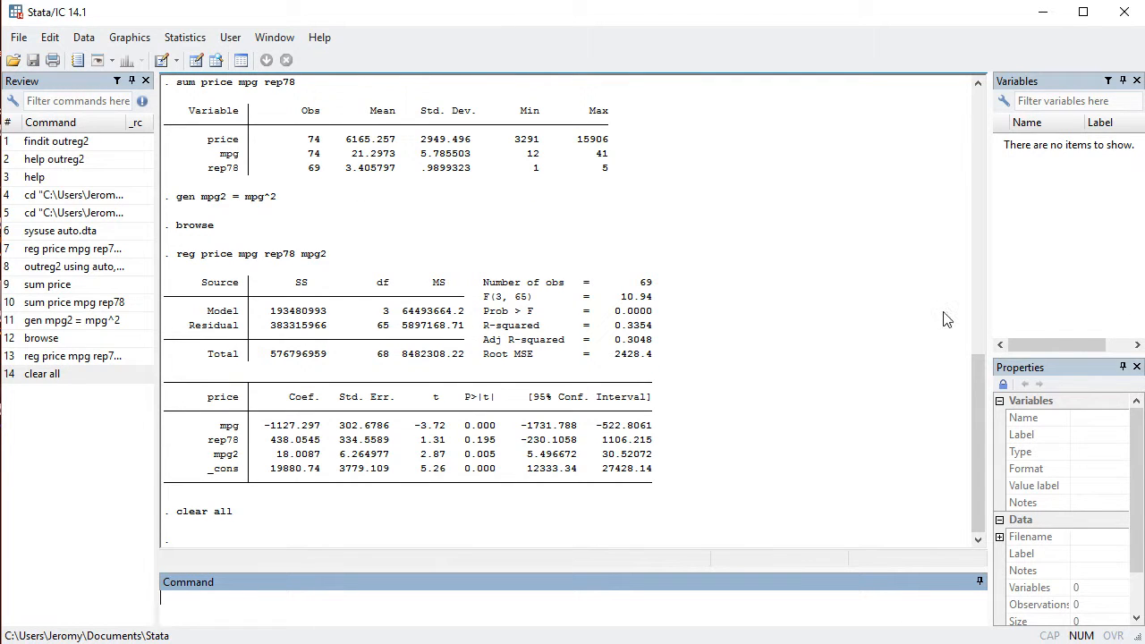
- Clear all output from the results and all entries from the command history
right_click(458, 491)
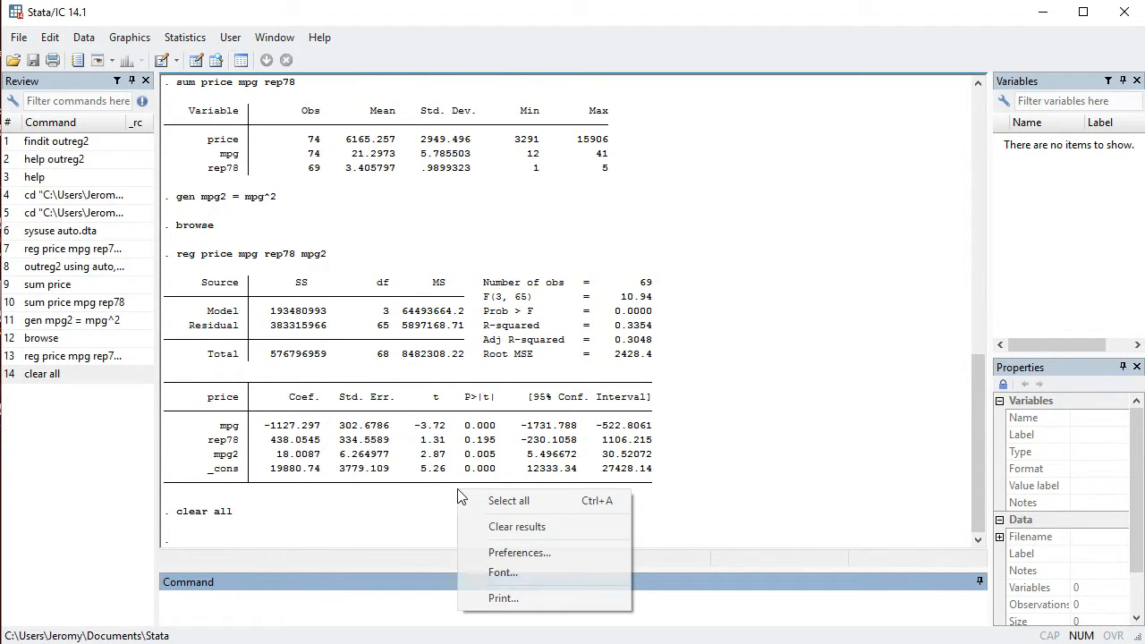
left_click(495, 528)
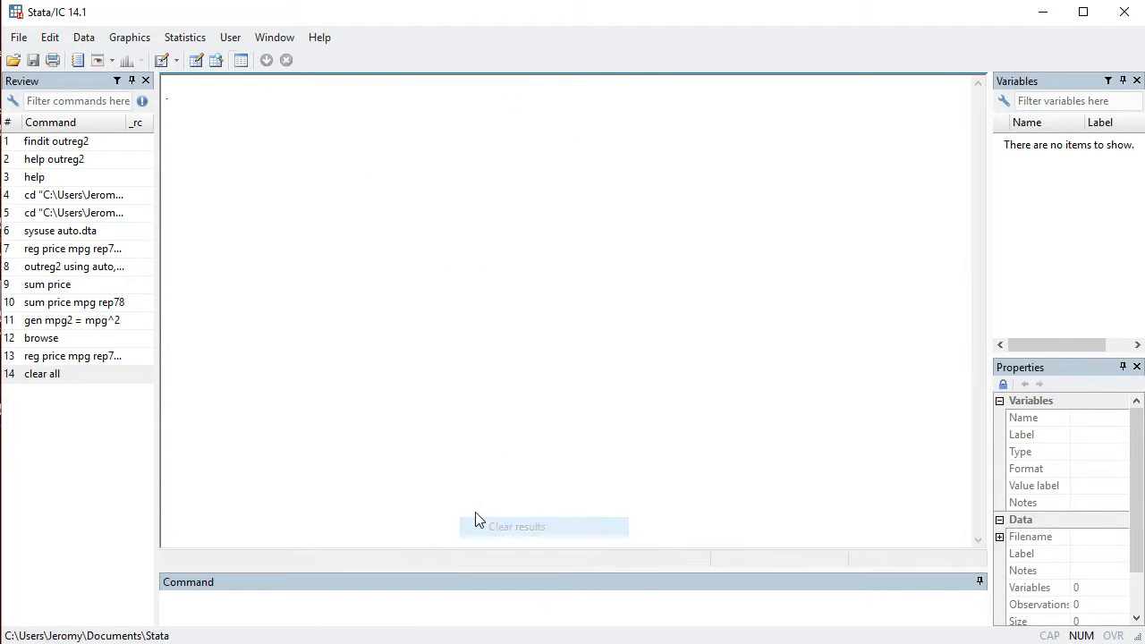
right_click(51, 462)
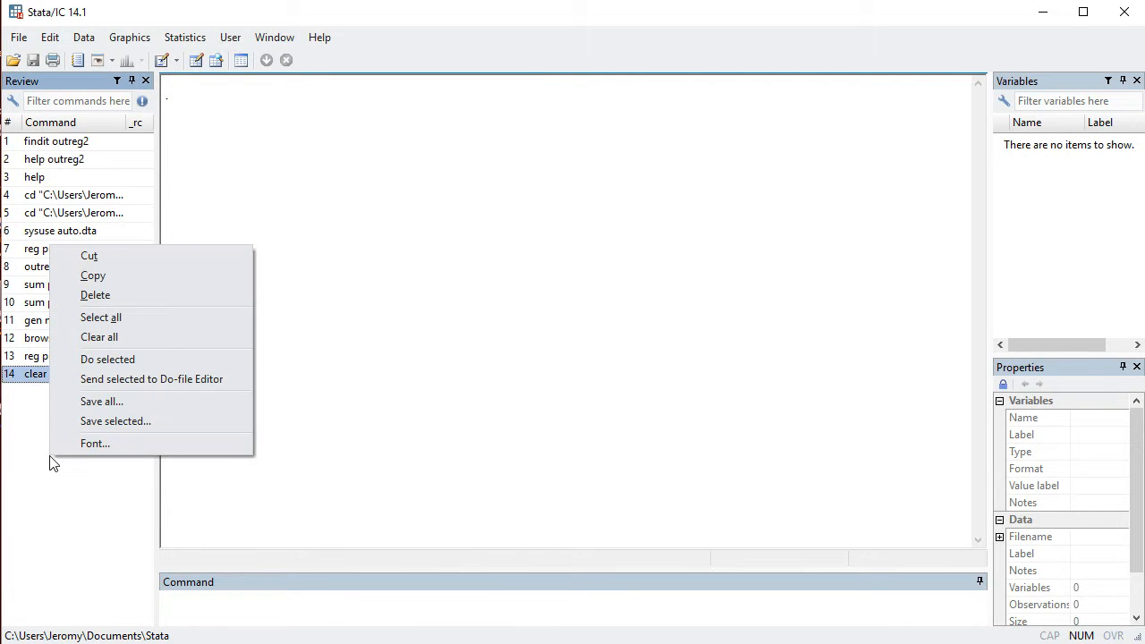
left_click(116, 338)
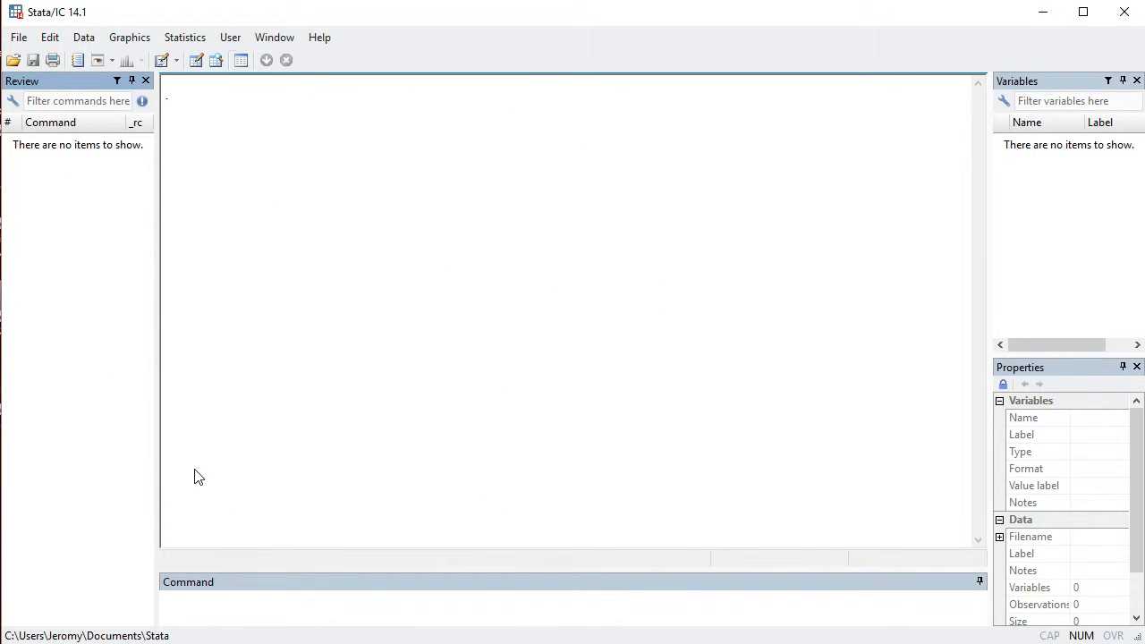